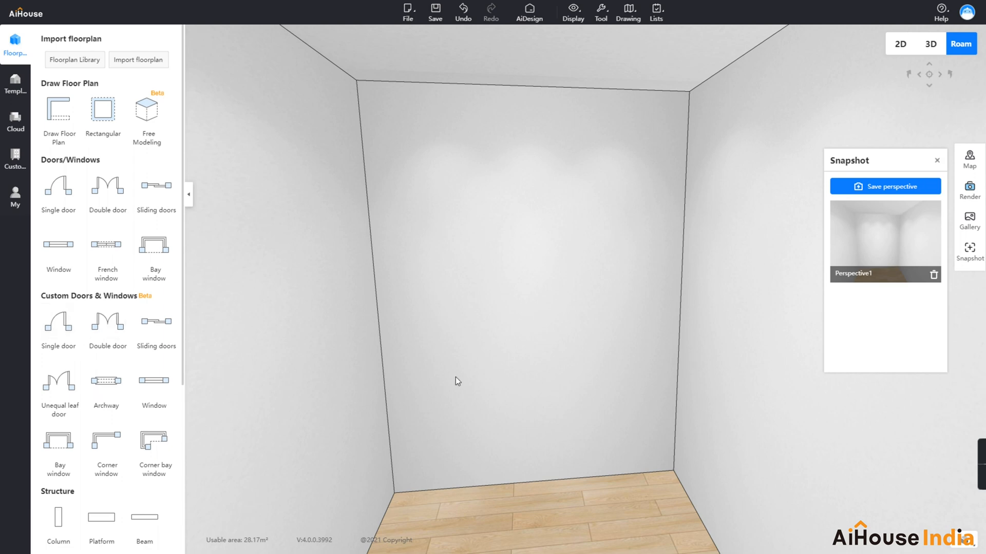
Close the snapshot list and open the Shower Room custom furnishing design module
left_click(937, 160)
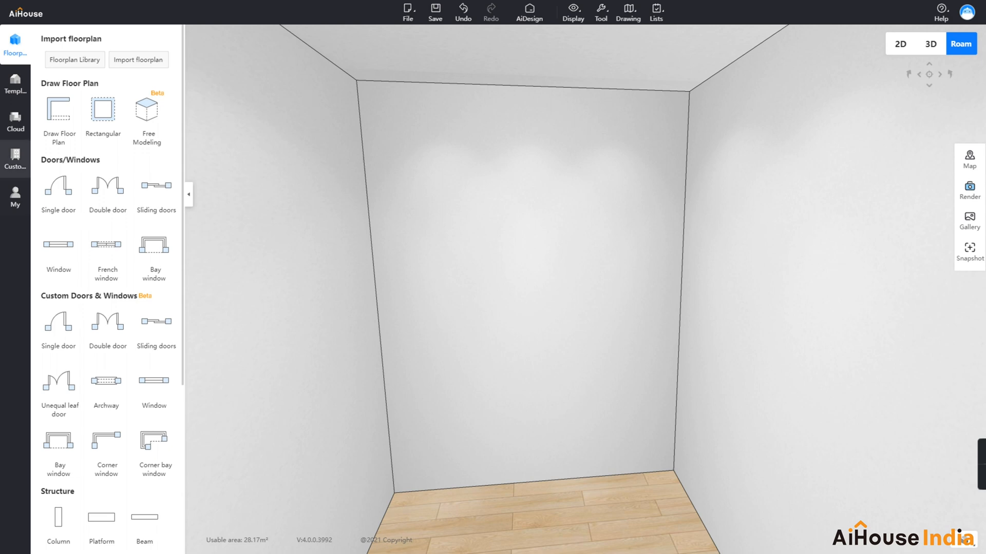
left_click(11, 167)
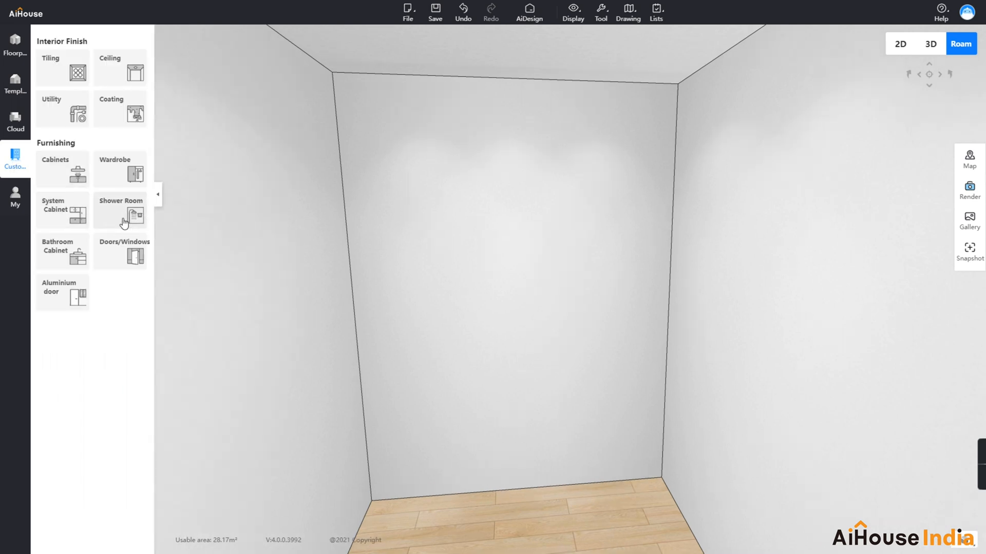
left_click(133, 213)
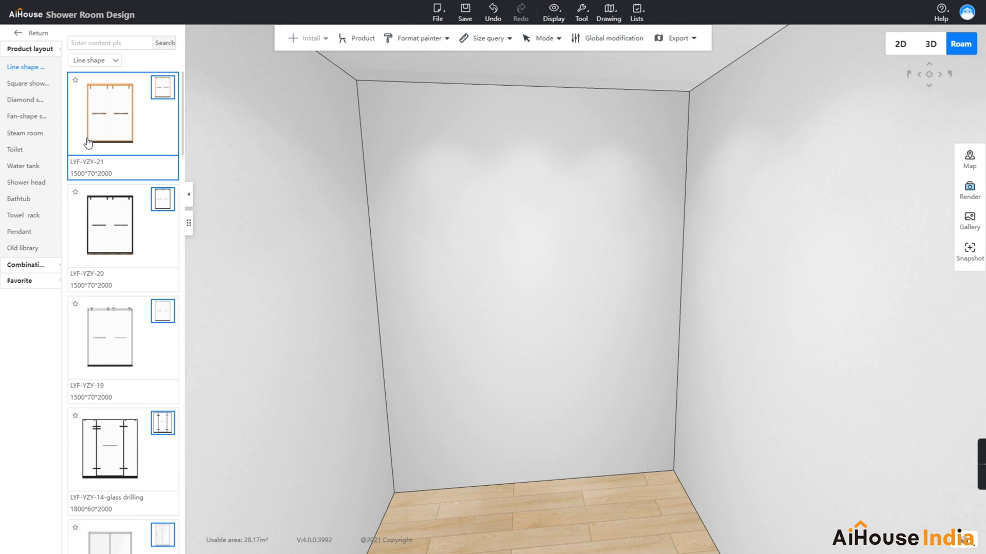
Browse the line-shape, square, diamond, fan-shape and steam room products and preview the LYF-ZQ-01 steam room
scroll(106, 251, "down", 5)
scroll(106, 251, "up", 1)
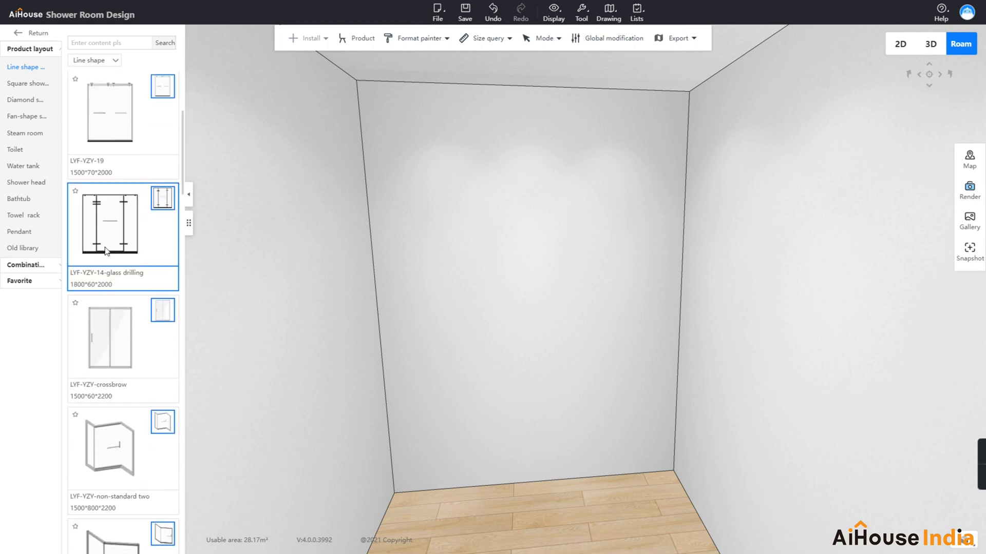
left_click(19, 85)
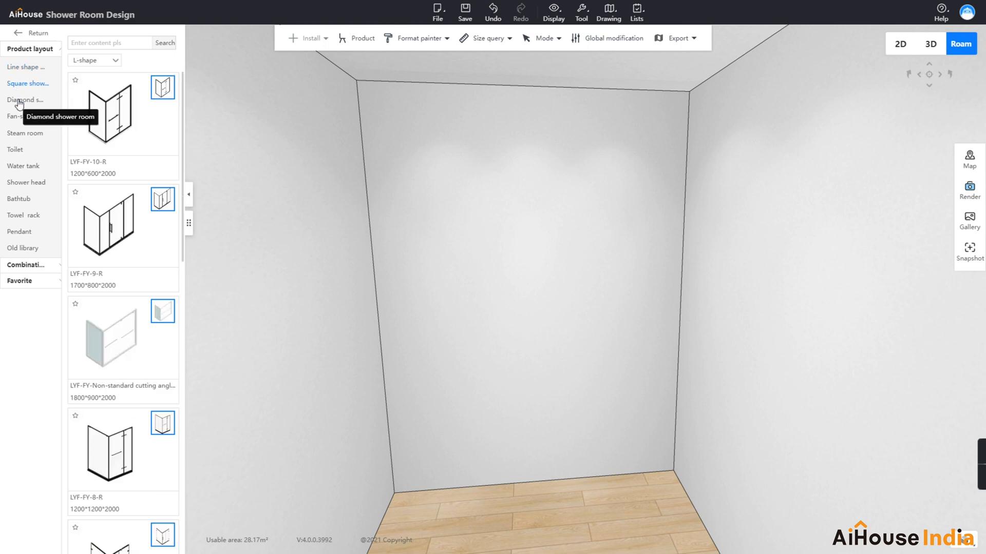
left_click(19, 102)
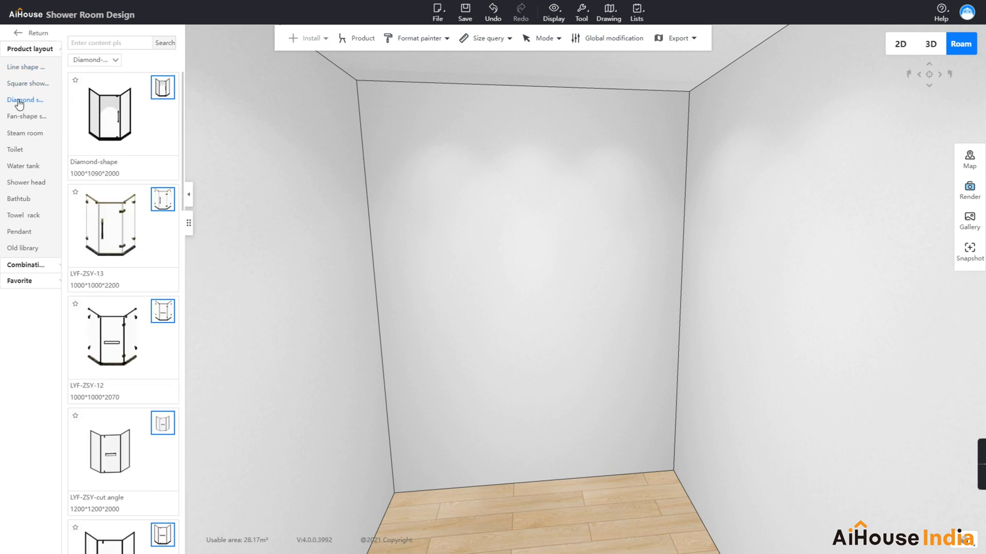
scroll(105, 308, "down", 5)
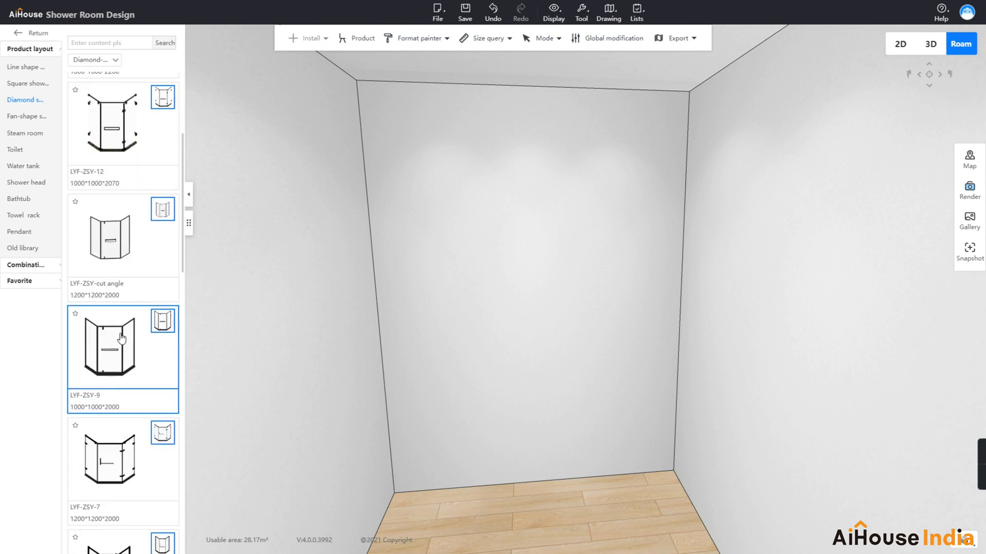
left_click(26, 120)
left_click(24, 134)
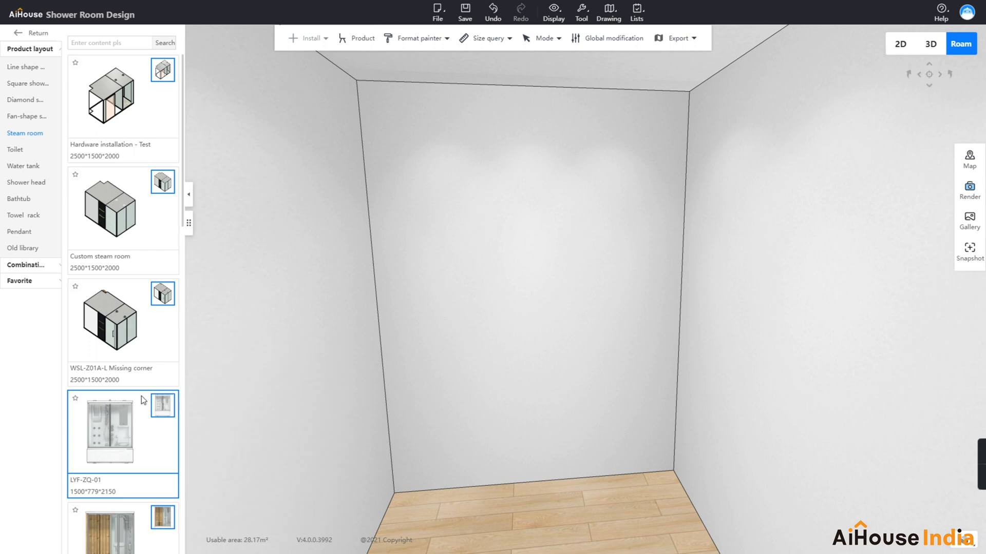
mouse_move(162, 408)
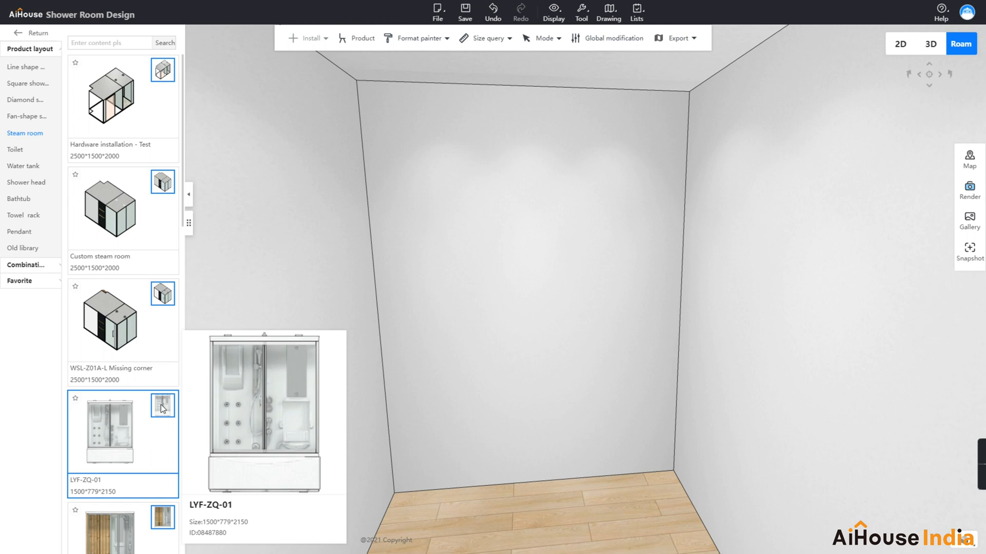
Look through the toilet, water tank, shower head, bathtub, towel rack, pendant and old library product categories
left_click(23, 154)
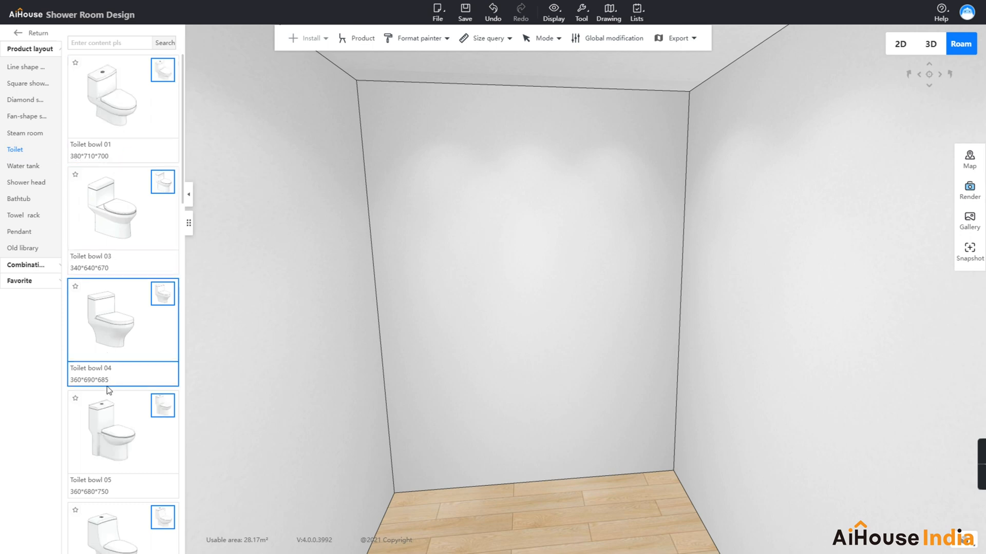
left_click(23, 167)
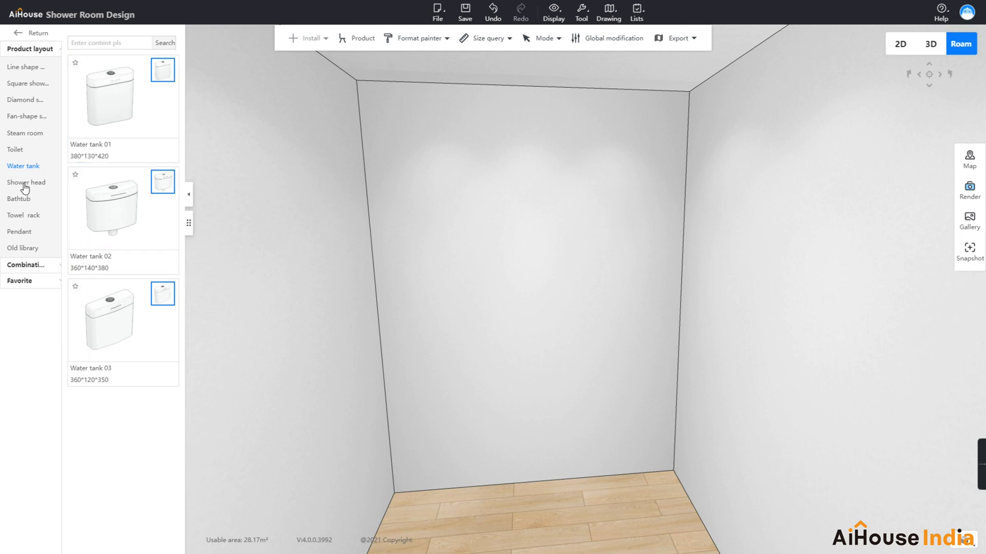
left_click(24, 184)
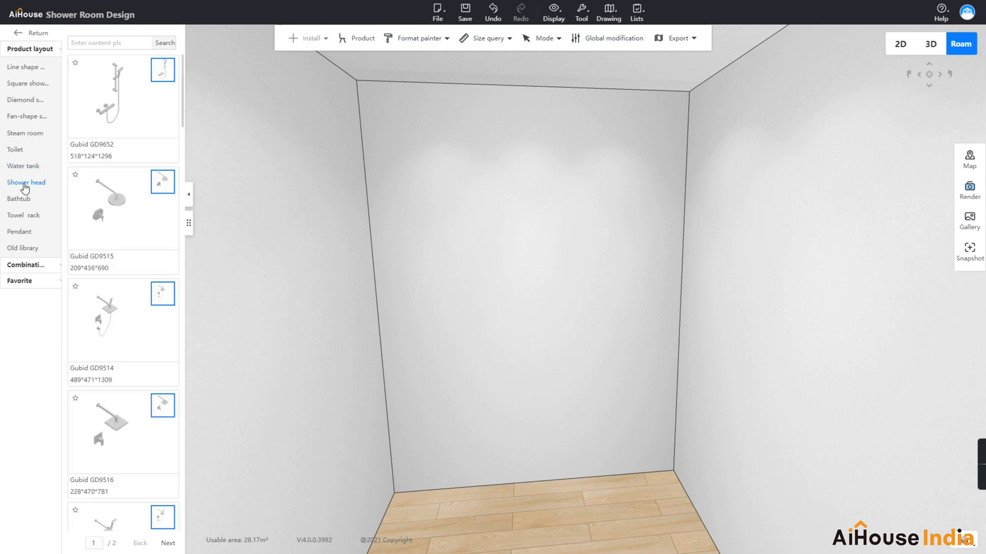
left_click(20, 199)
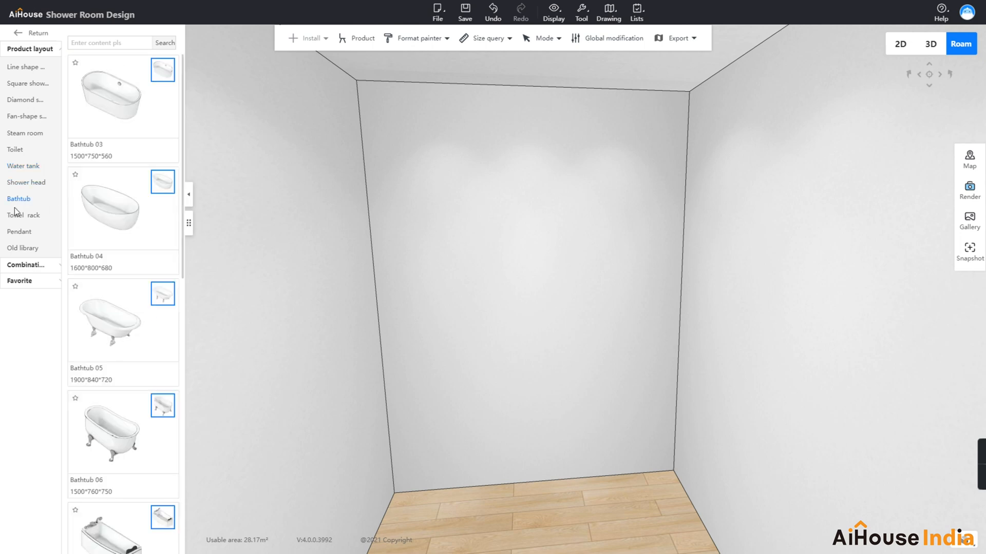
left_click(16, 216)
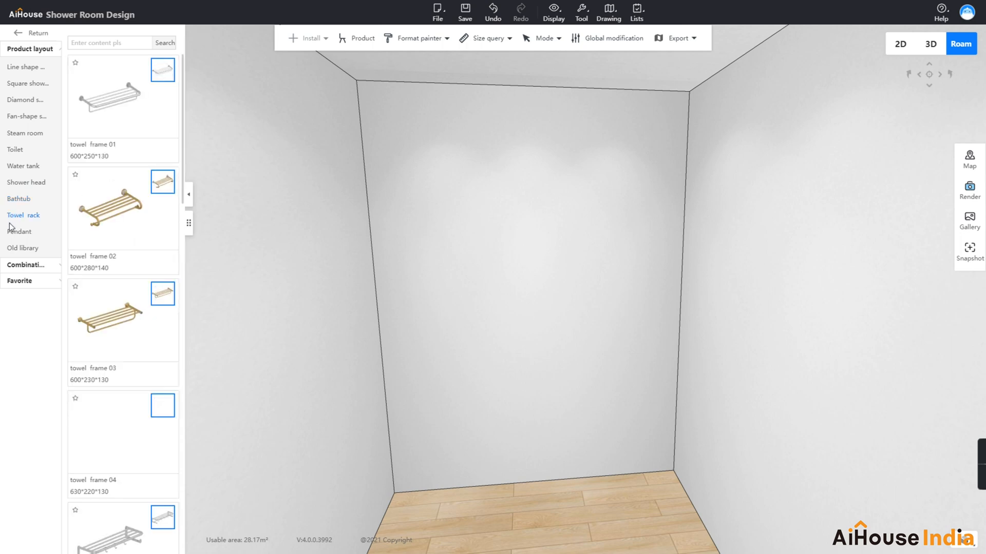
left_click(14, 235)
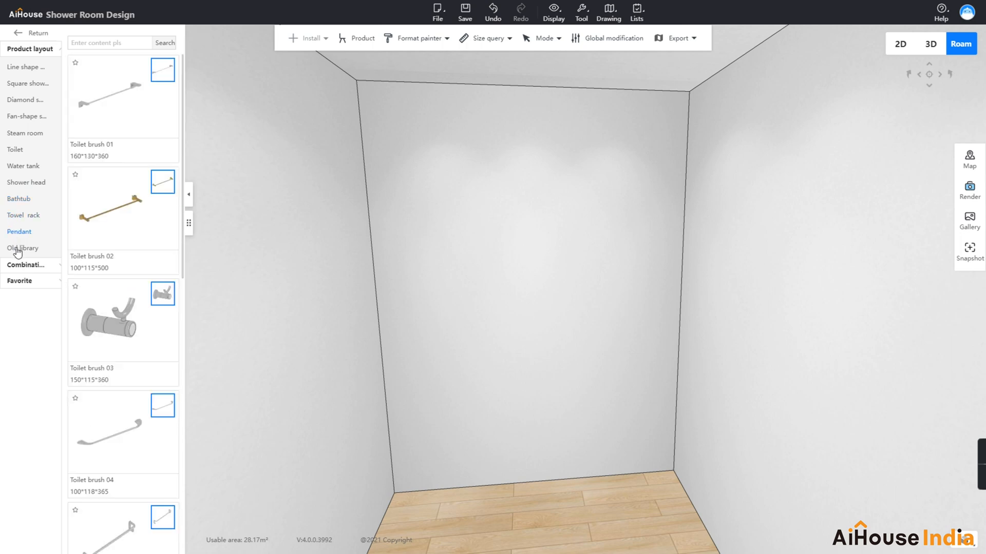
left_click(18, 253)
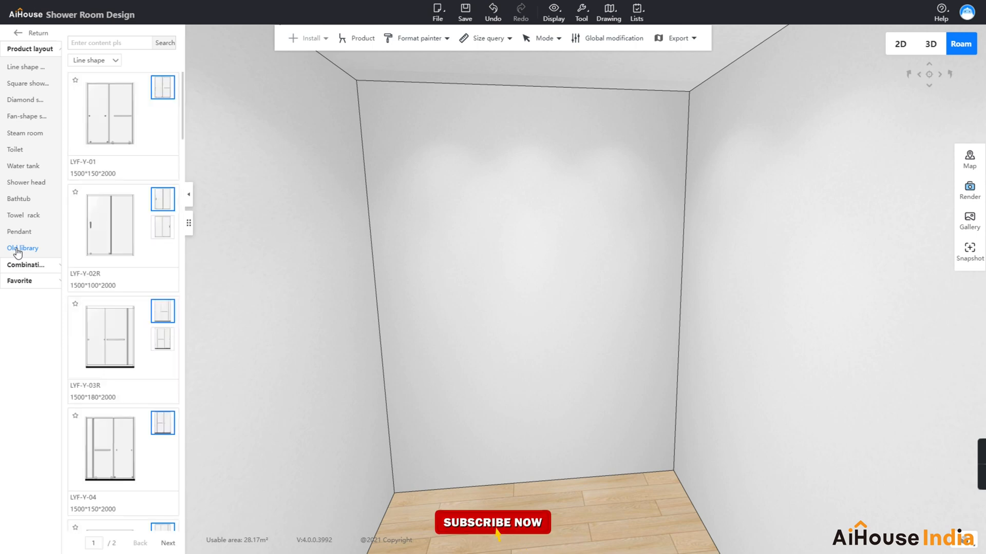
Place the L-shape square shower room LYF-FY-6-R near the corner of the room
left_click(33, 85)
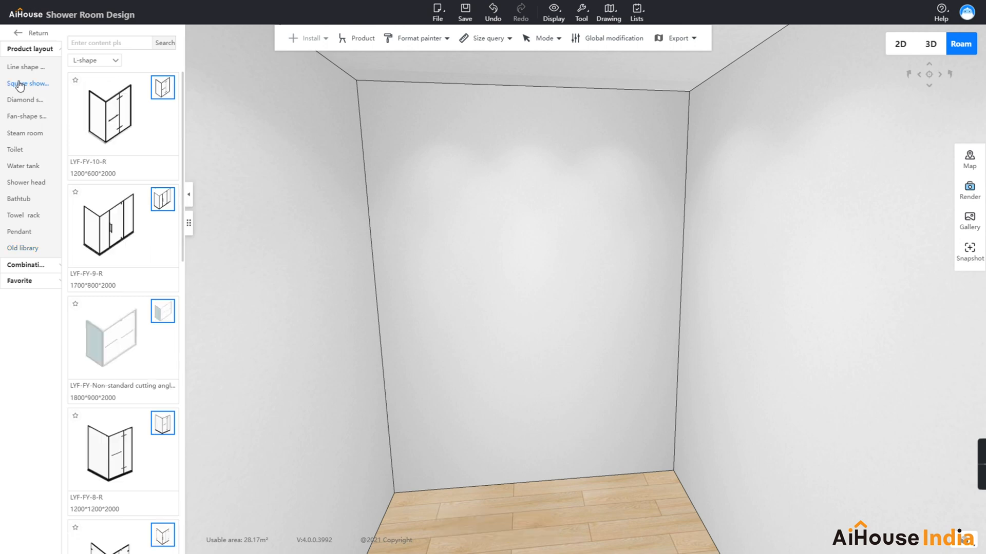
left_click(102, 61)
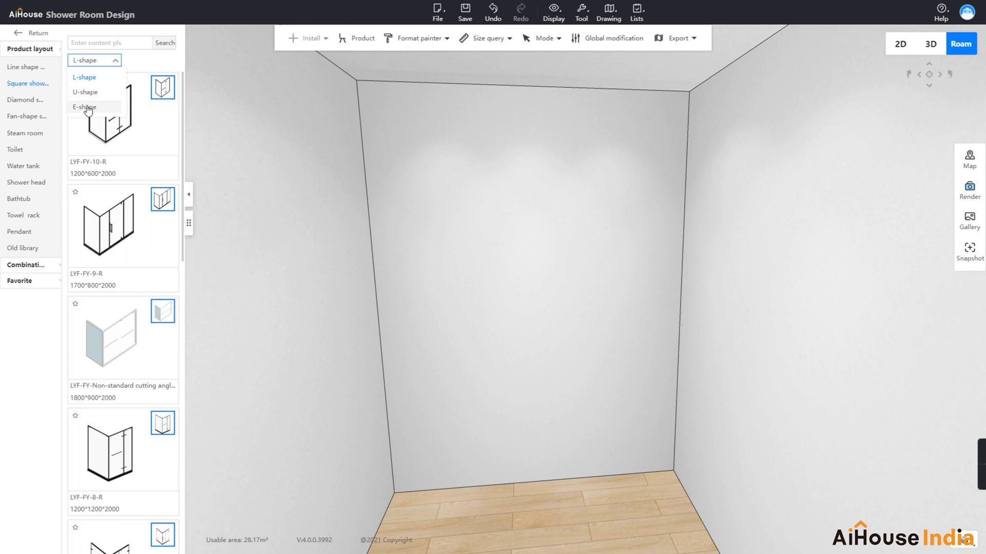
left_click(85, 78)
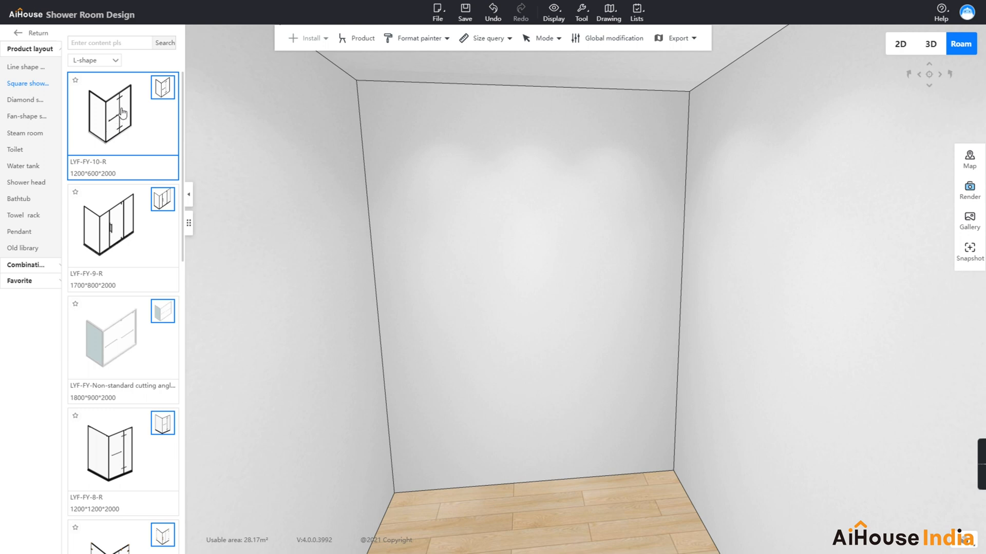
scroll(139, 436, "down", 3)
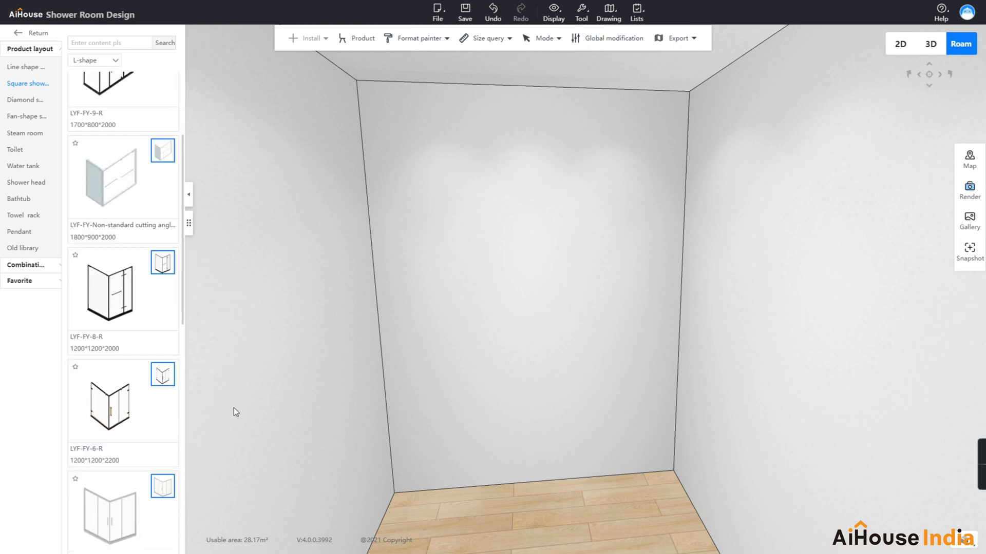
left_click(109, 404)
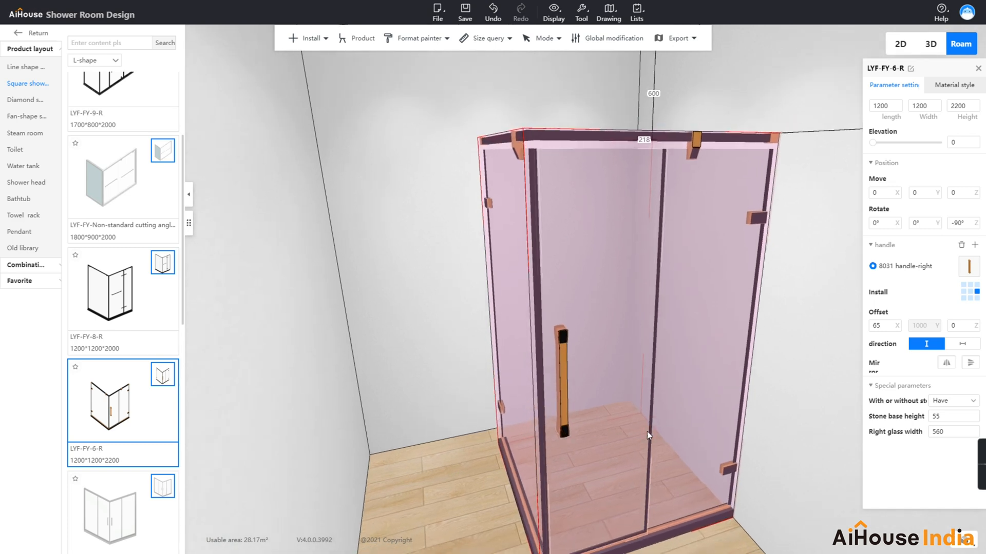
Set the shower room's remaining wall distance to 0 so it sits flush in the corner
scroll(760, 448, "down", 2)
left_click_drag(761, 448, 688, 416)
scroll(704, 503, "up", 1)
right_click_drag(598, 218, 600, 271)
left_click_drag(609, 270, 618, 285)
right_click_drag(632, 251, 650, 324)
left_click(639, 329)
type("0")
key("Return")
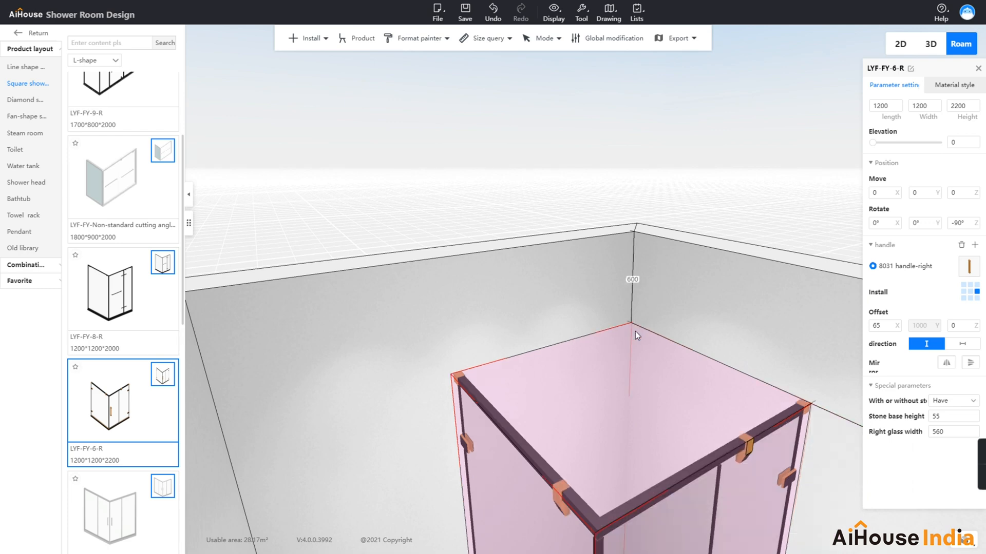
Deselect the shower room and examine its glass panels, frame and handle from different heights and angles
left_click_drag(720, 307, 668, 327)
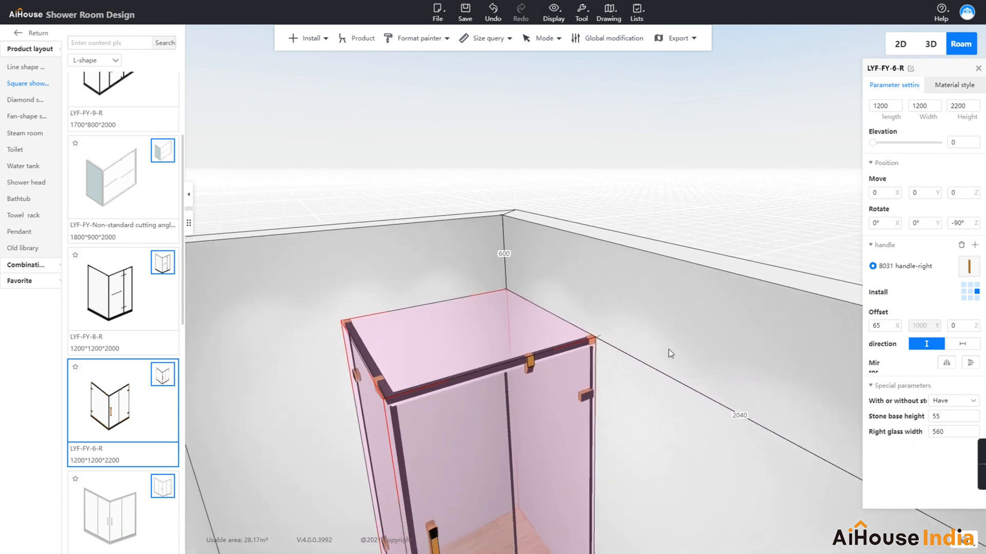
key("e")
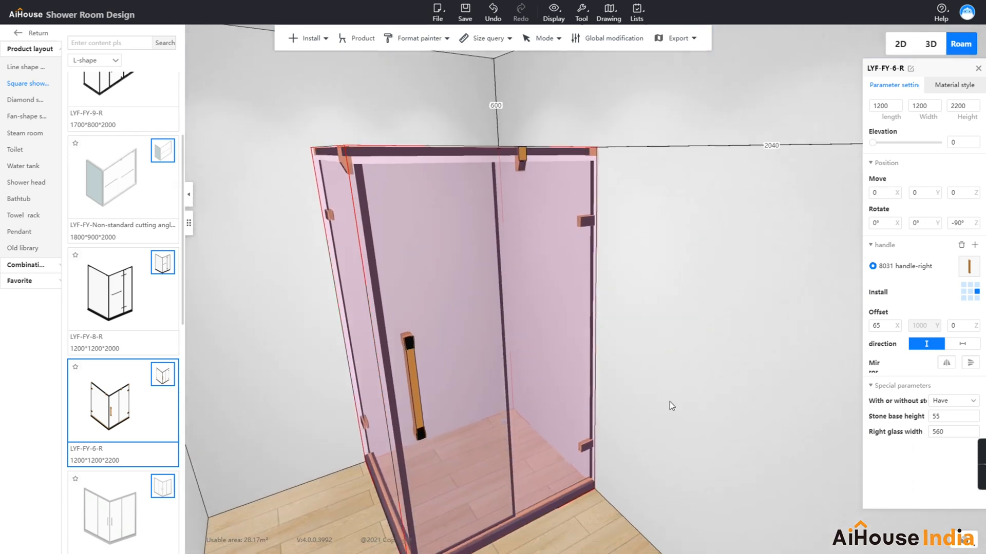
left_click_drag(674, 414, 674, 369)
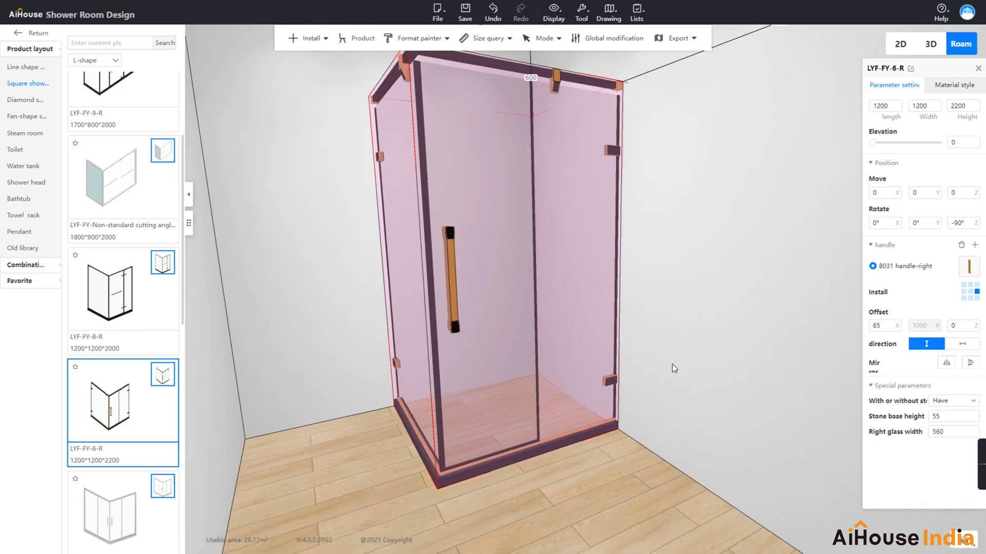
key("q")
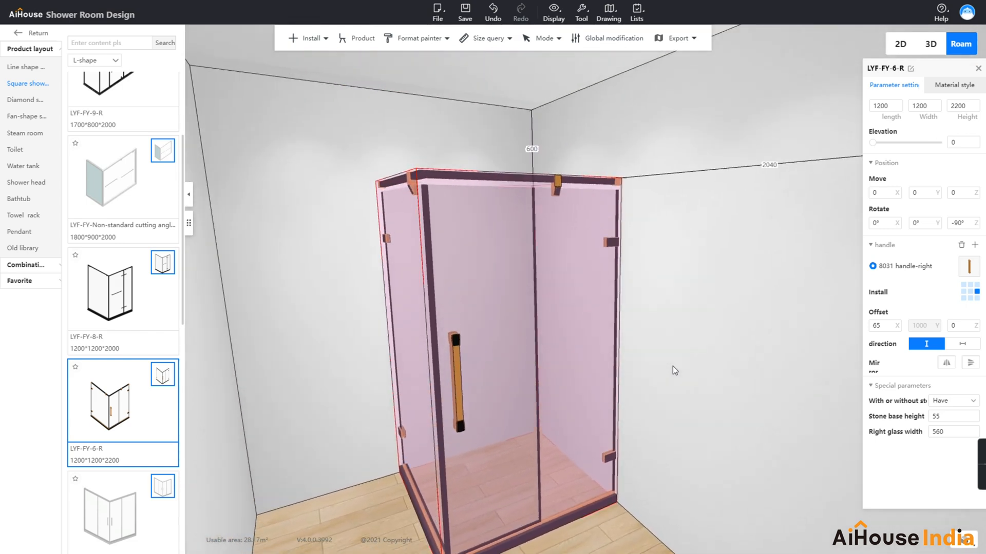
left_click(675, 370)
left_click_drag(692, 363, 689, 378)
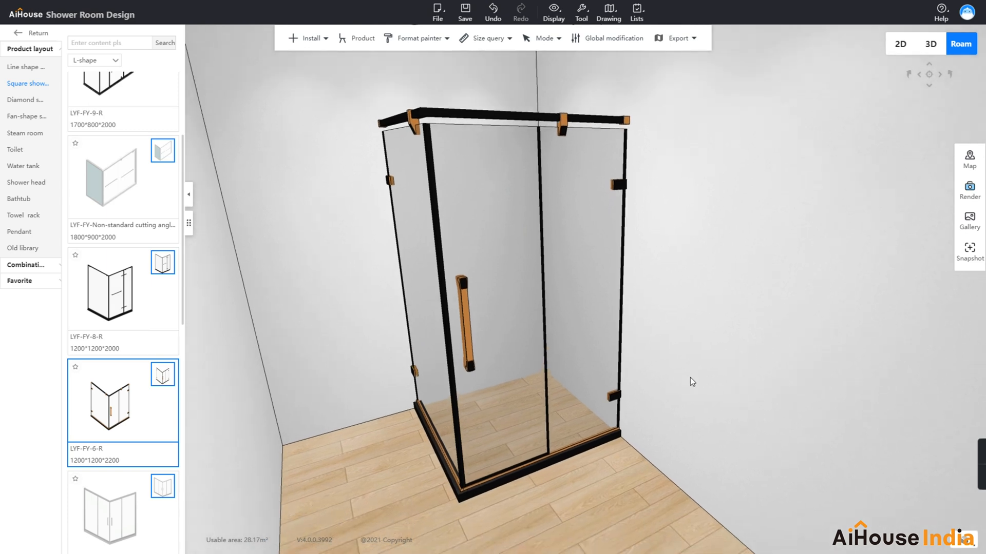
key("s")
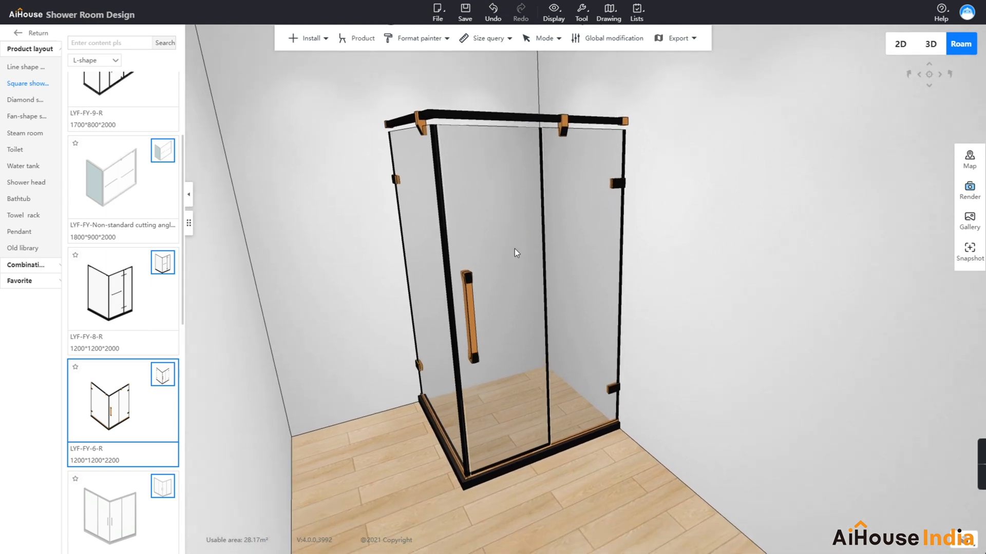
key("d")
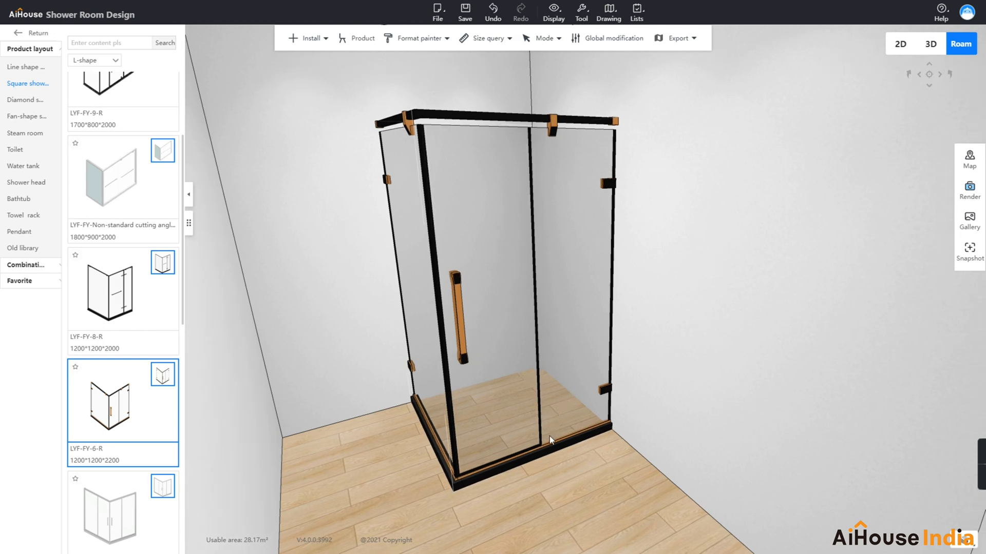
key("e")
key("w")
key("q")
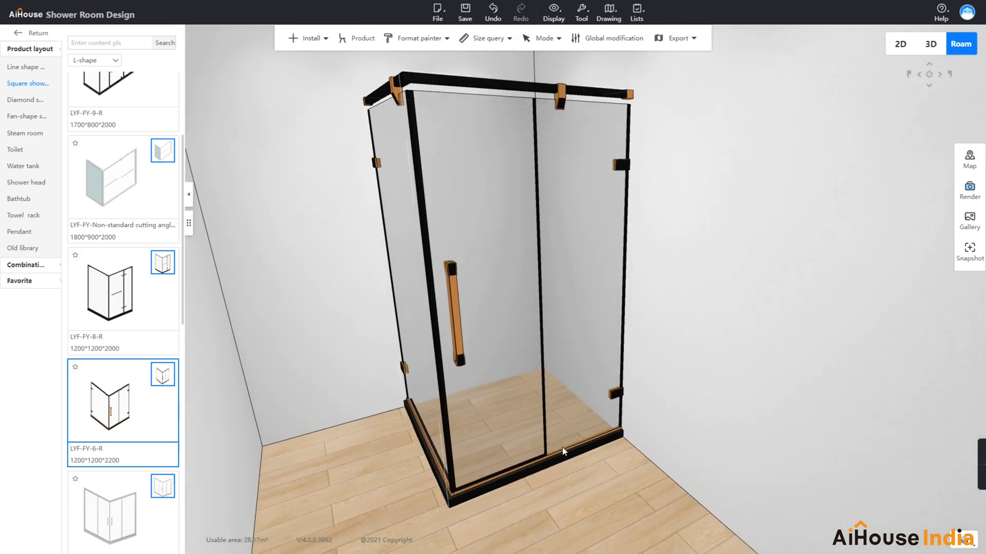
key("q")
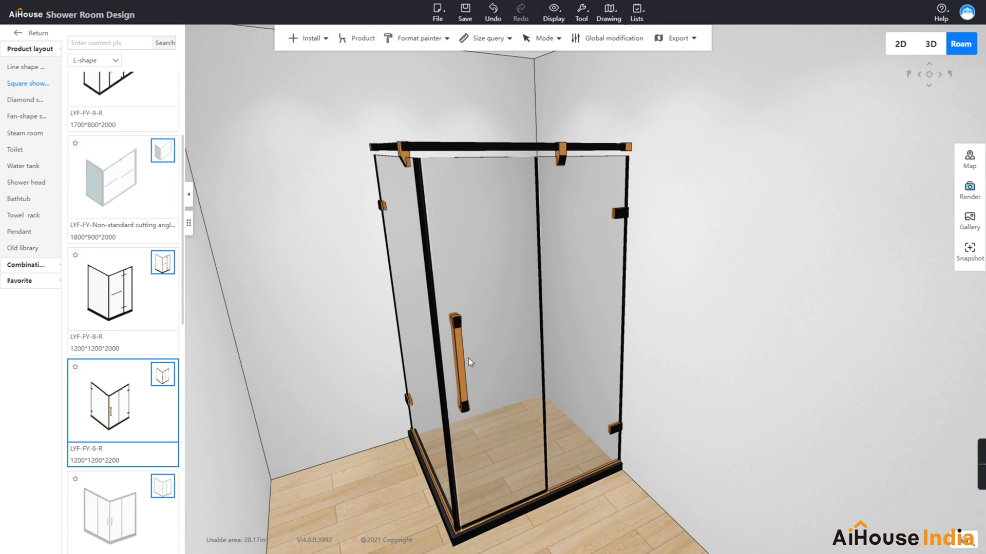
Select the shower room's cover door and set its opening direction to Left
left_click(462, 331)
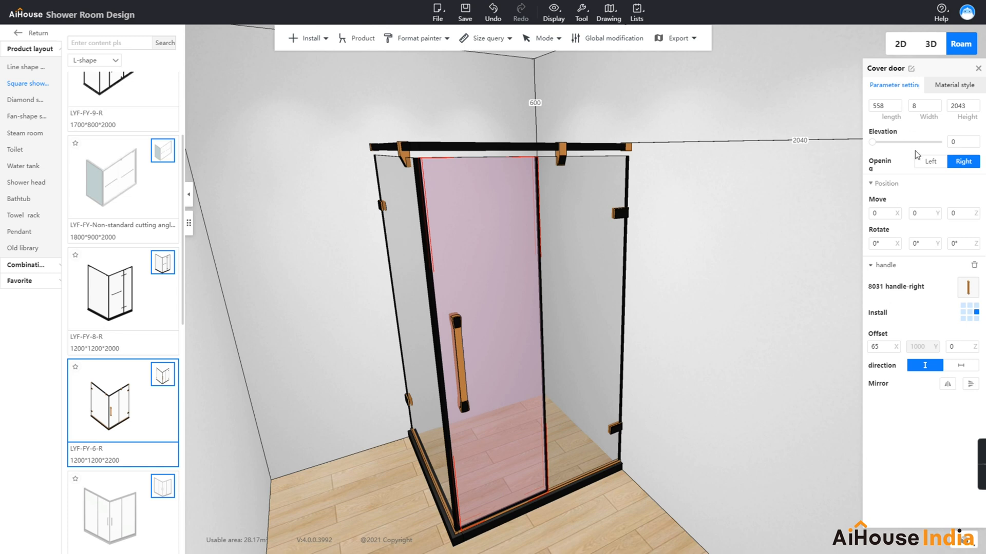
left_click(911, 107)
left_click(967, 106)
left_click(934, 162)
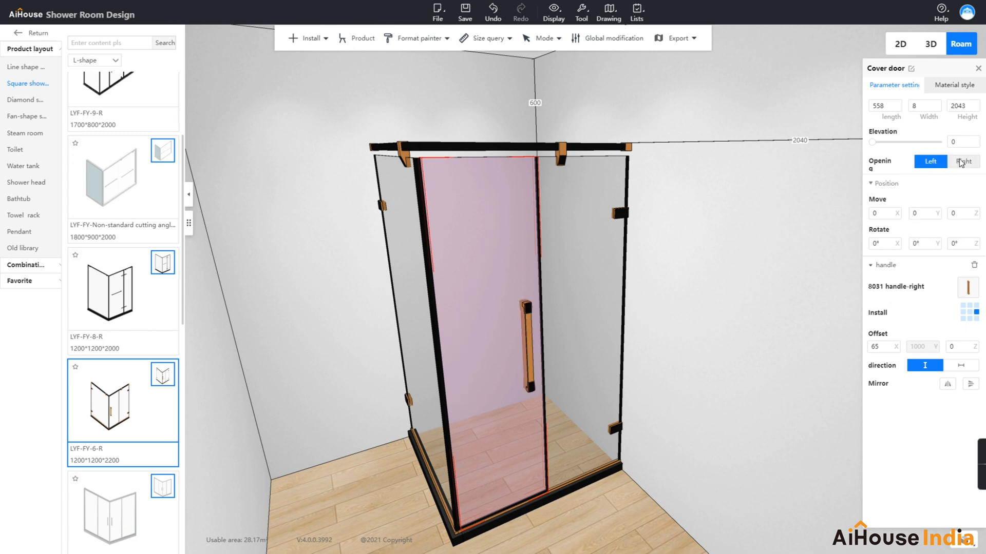
left_click(960, 163)
left_click(929, 164)
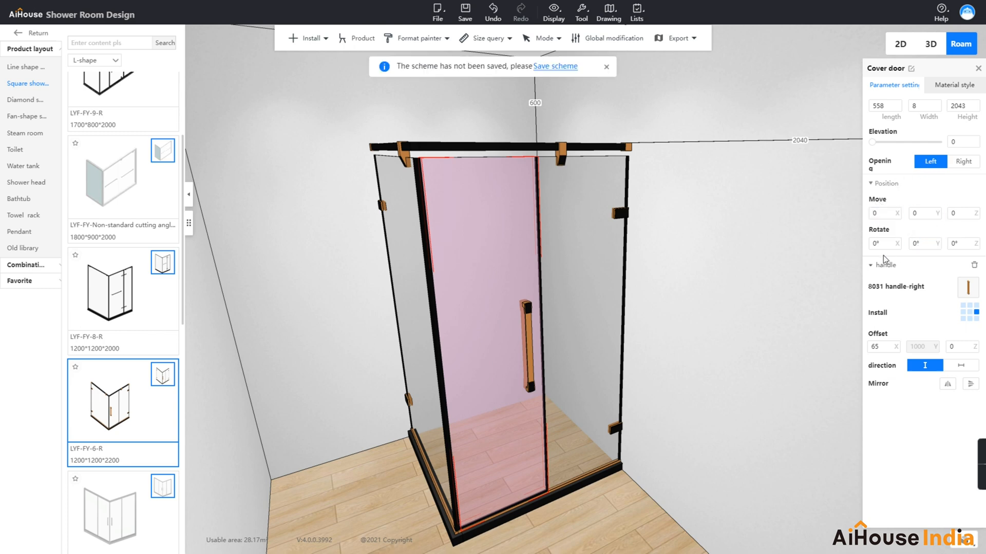
Browse the Tatami, Zinc alloy and SHANG HONG TANG Crystal series in the handle library, and close it without choosing a replacement
mouse_move(971, 292)
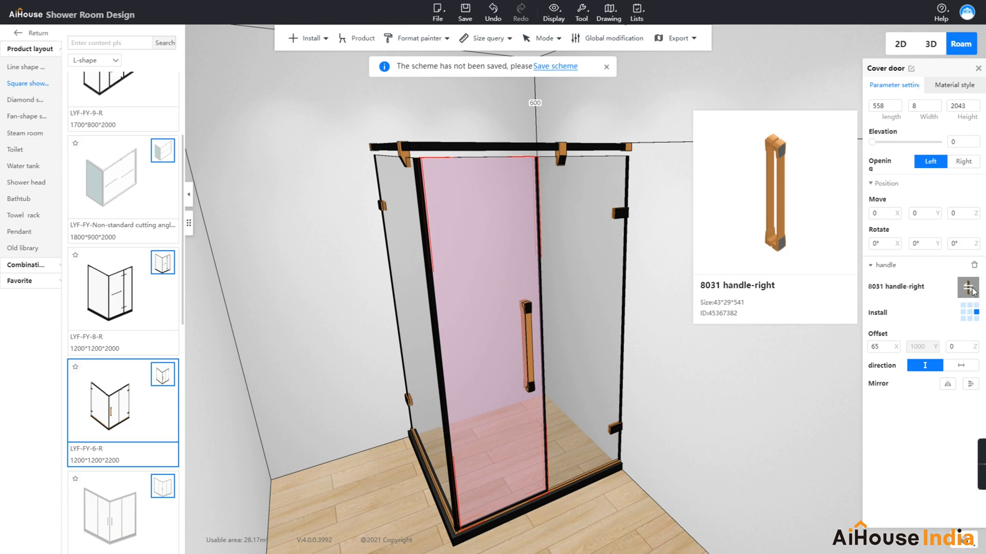
left_click(968, 288)
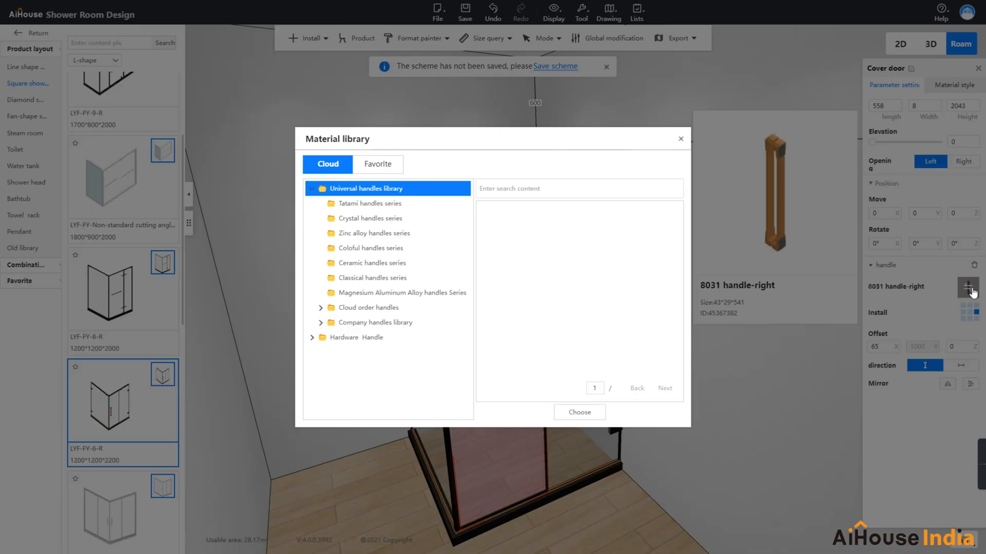
left_click(399, 208)
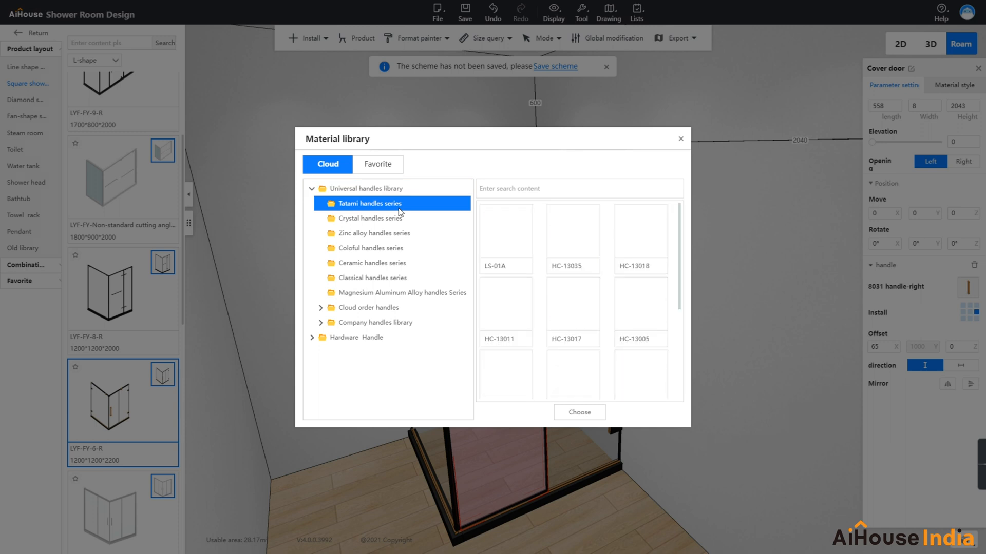
left_click(391, 231)
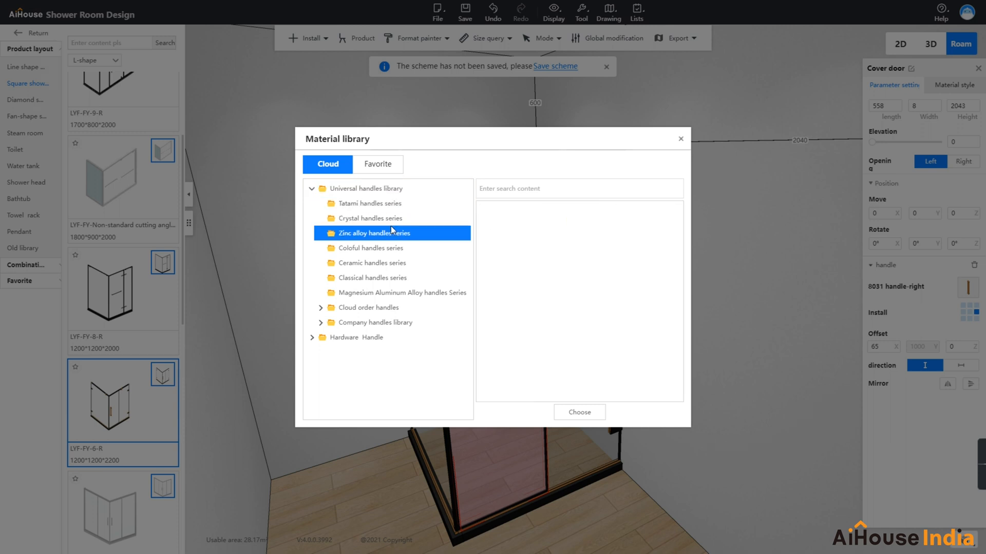
left_click(374, 322)
left_click(368, 339)
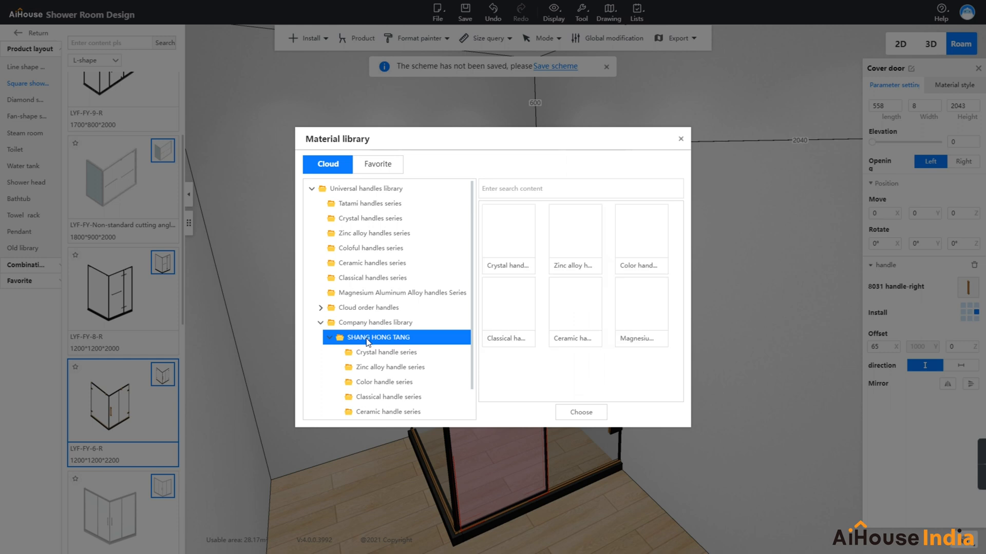
left_click(380, 354)
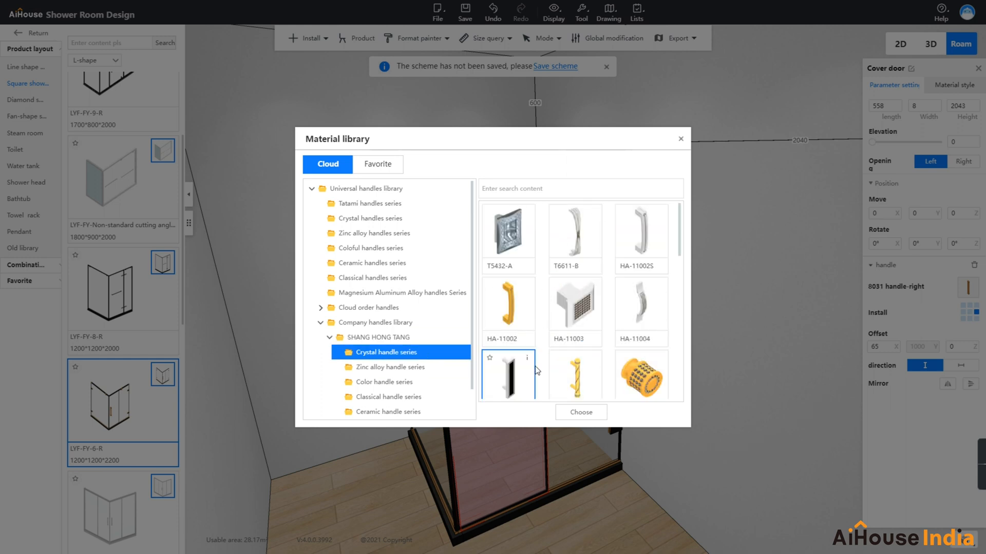
left_click(681, 141)
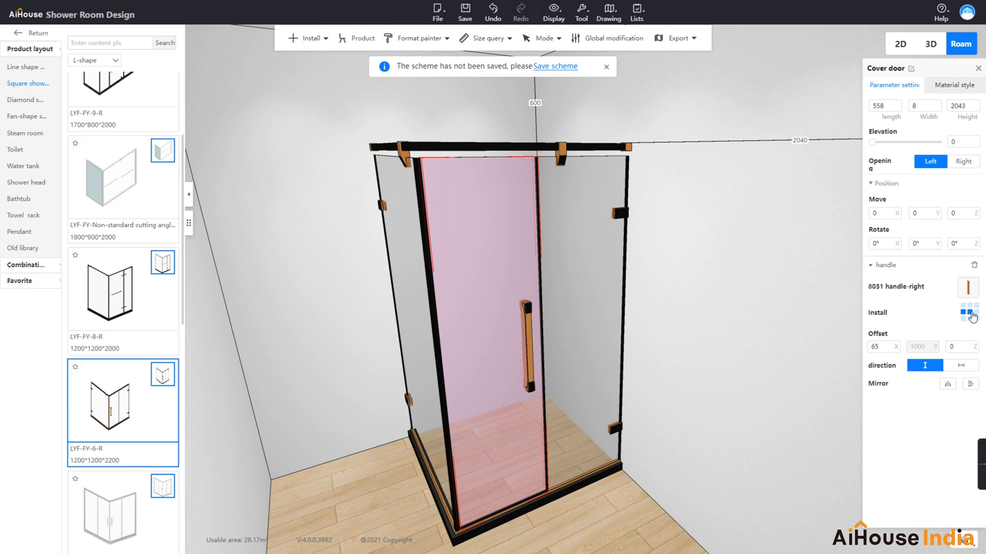
Try several install positions for the cover door's handle and settle on the middle-left one
left_click(969, 312)
left_click(969, 306)
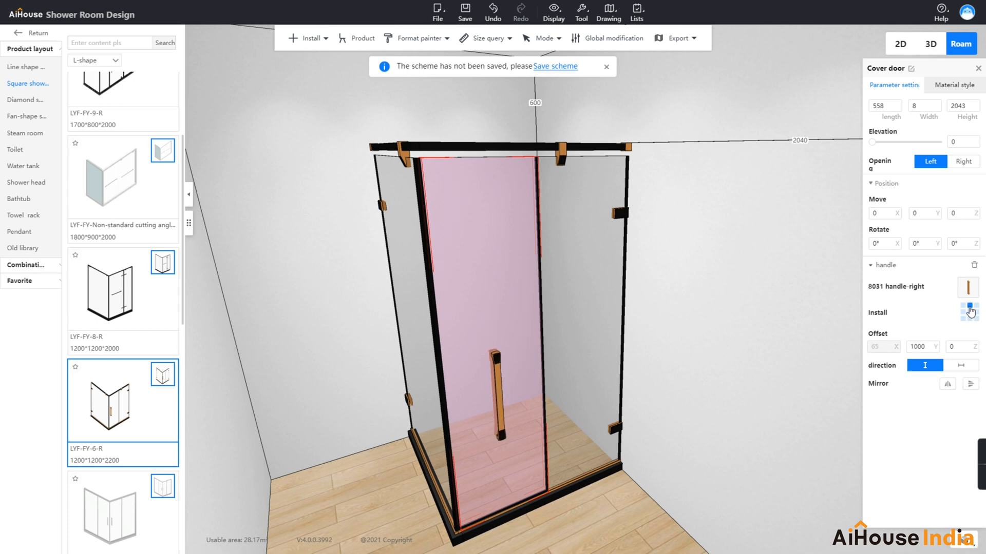
left_click(964, 307)
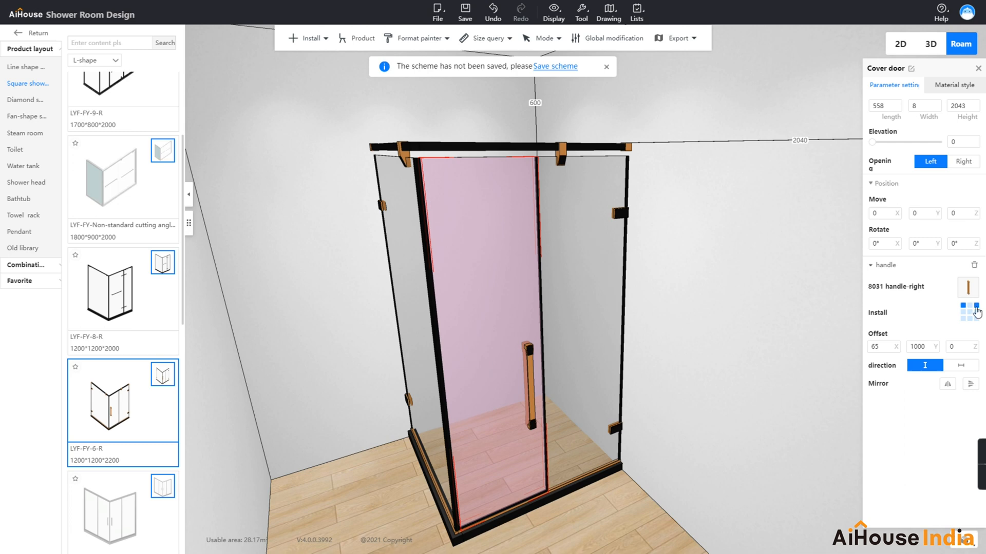
left_click(976, 307)
left_click(976, 313)
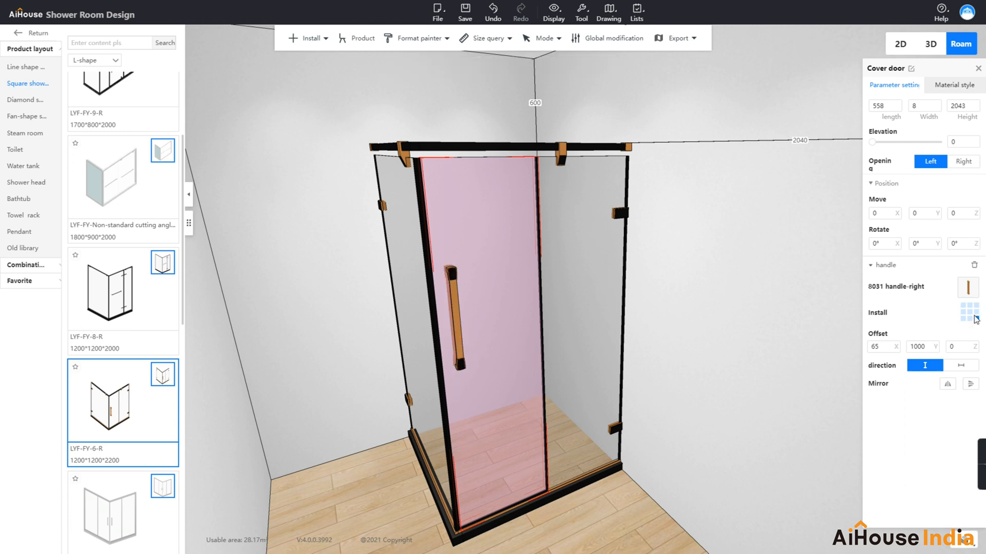
left_click(963, 313)
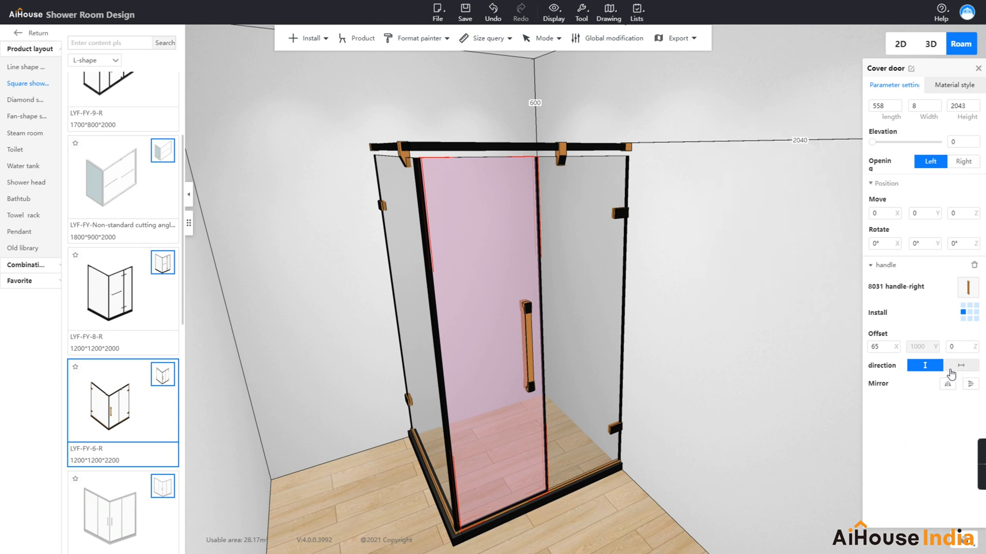
Try the horizontal handle direction, set it back to vertical, and mirror the handle
left_click(963, 367)
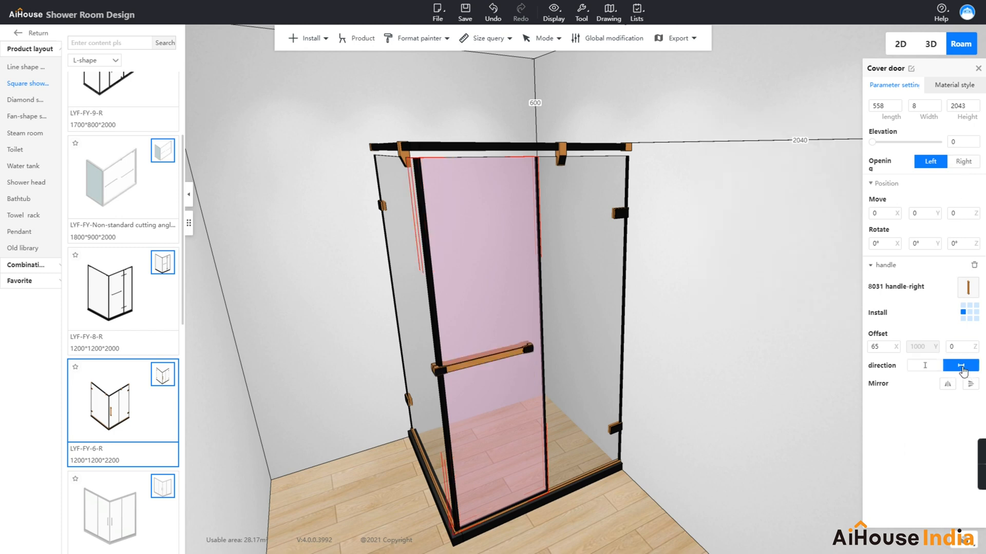
left_click(927, 367)
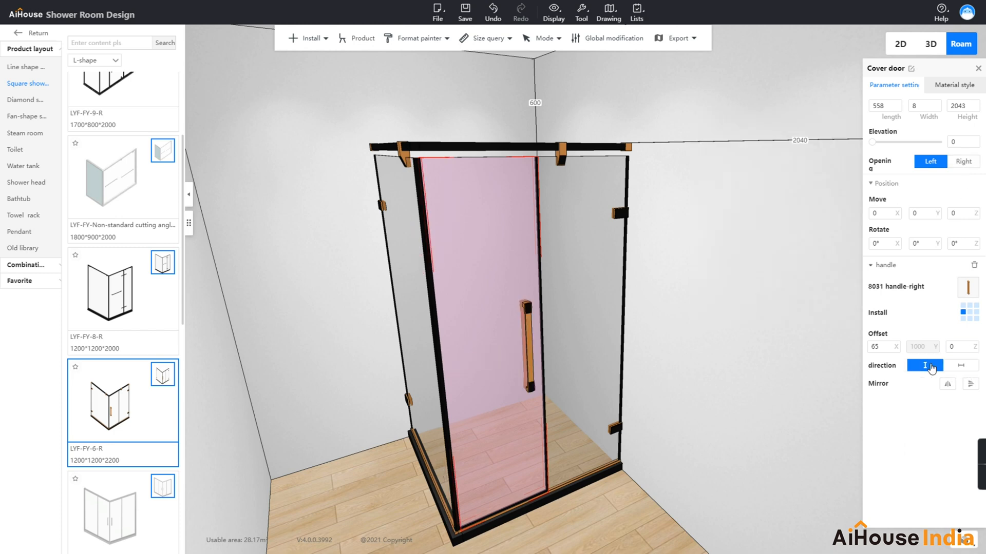
left_click(970, 367)
left_click(930, 367)
left_click(970, 384)
Set the cover door's glass material to Frosted glass from the Glass Material library and deselect the door
left_click(961, 92)
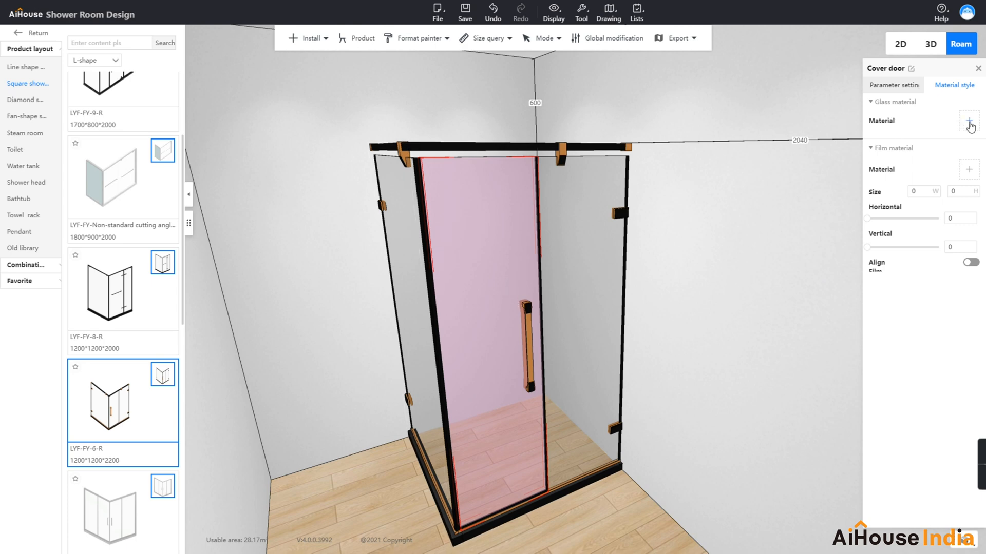
left_click(970, 123)
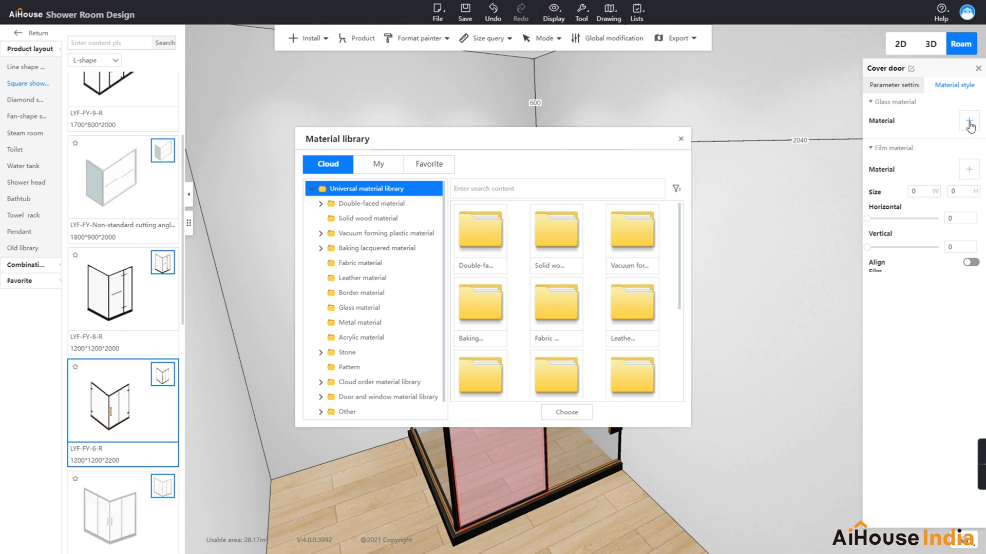
scroll(401, 322, "down", 1)
scroll(389, 368, "up", 1)
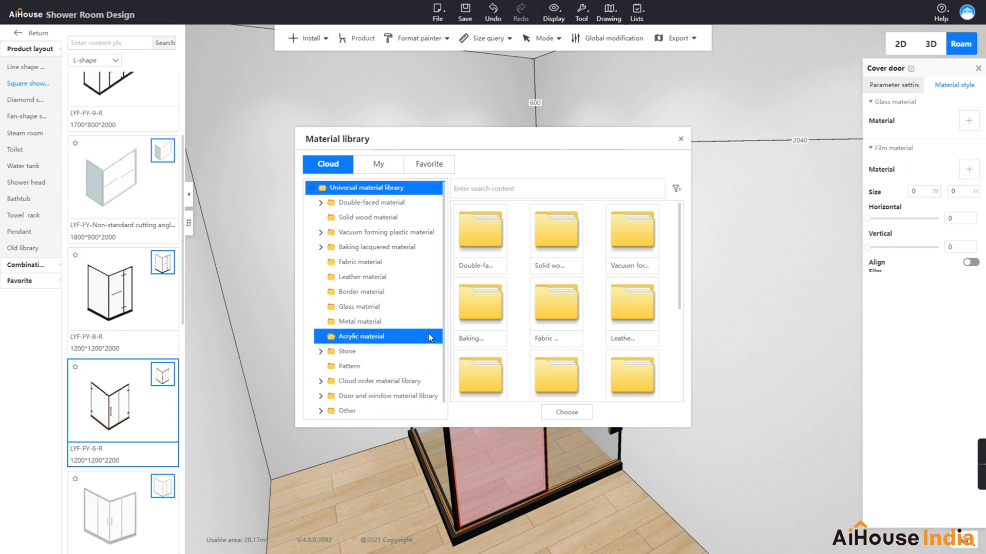
scroll(418, 346, "down", 1)
left_click(385, 411)
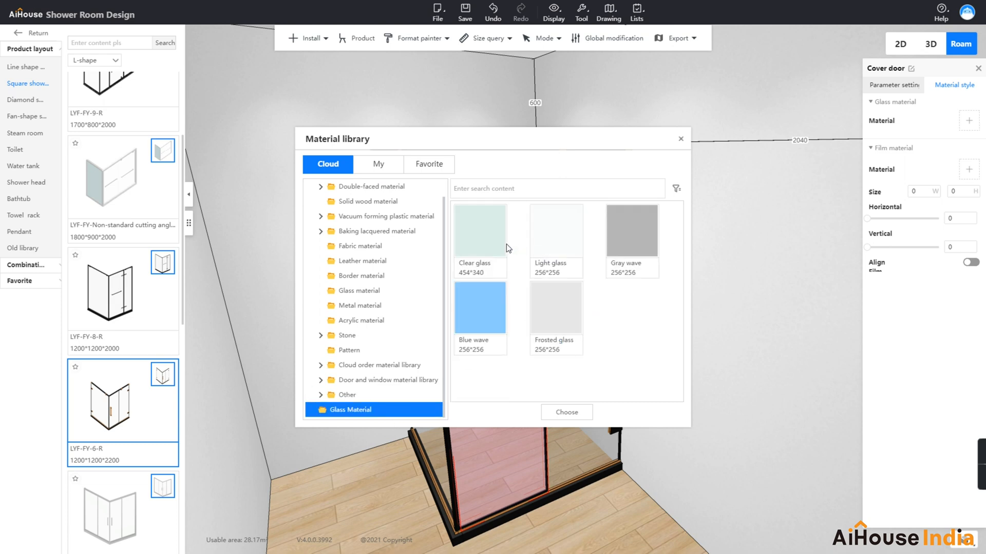
left_click(488, 243)
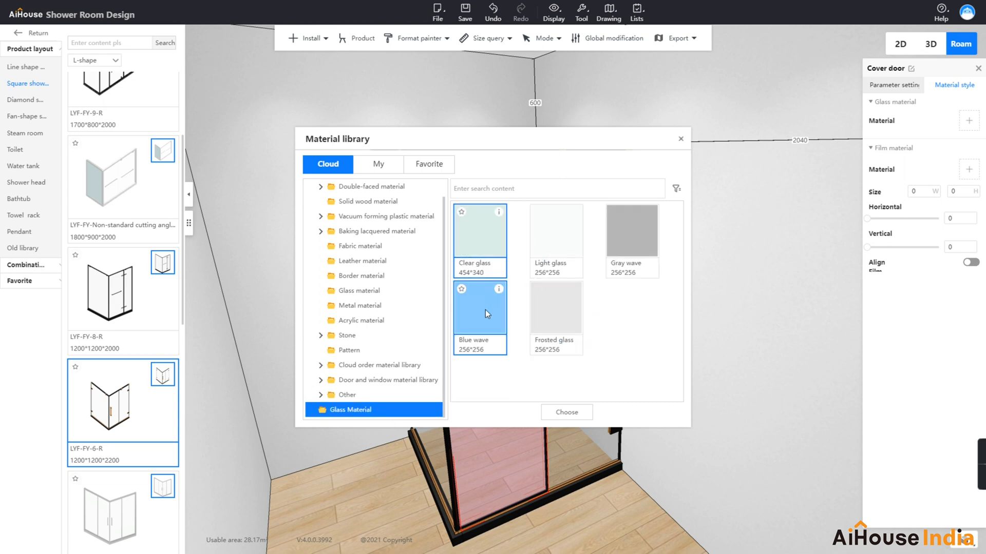
left_click(485, 322)
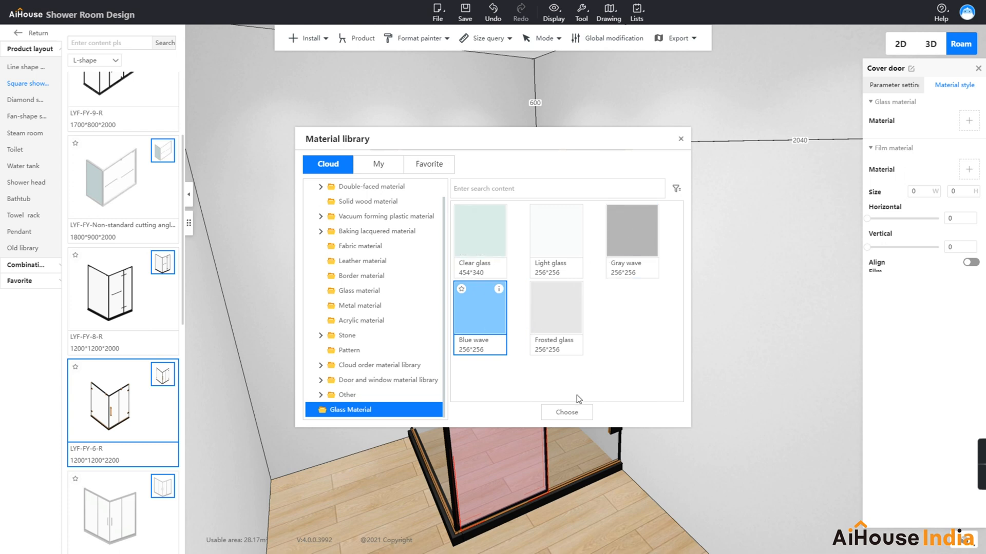
left_click(569, 329)
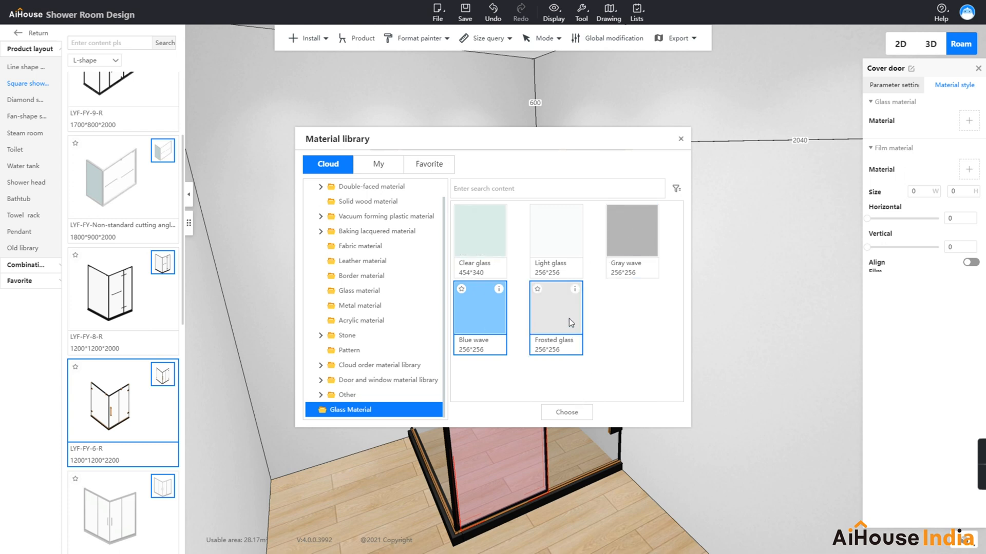
left_click(567, 413)
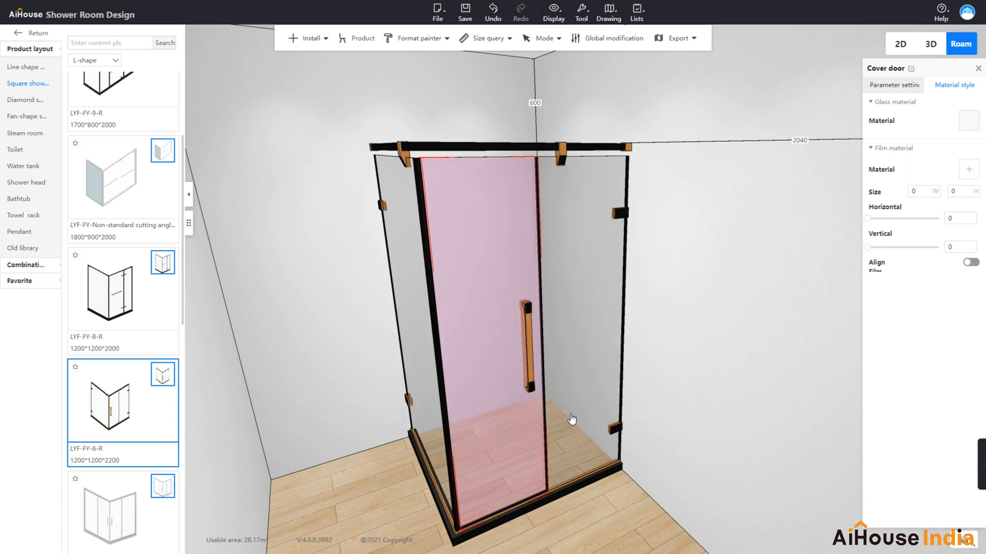
left_click(698, 374)
left_click_drag(657, 286, 706, 316)
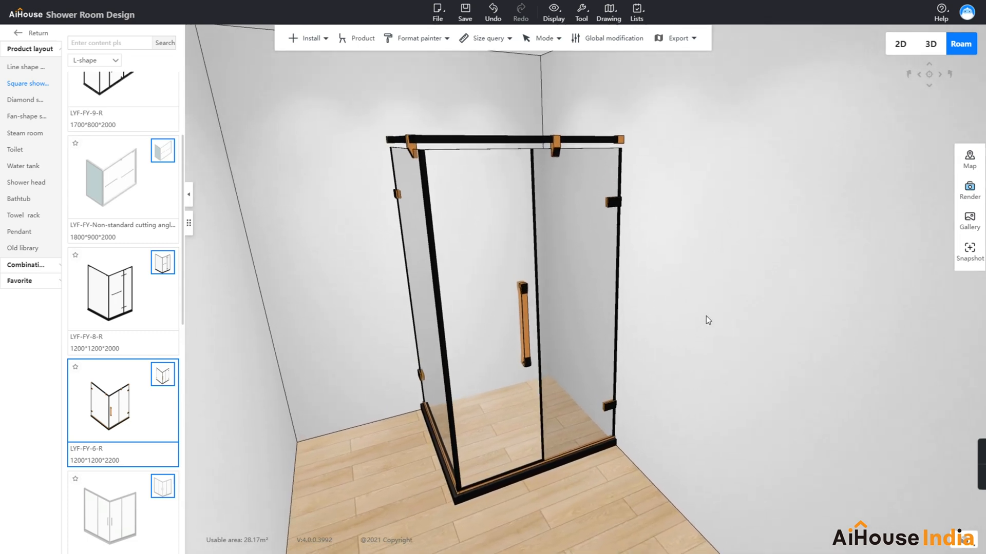
Switch to board selection mode and clear the selection of the whole shower room
left_click(594, 280)
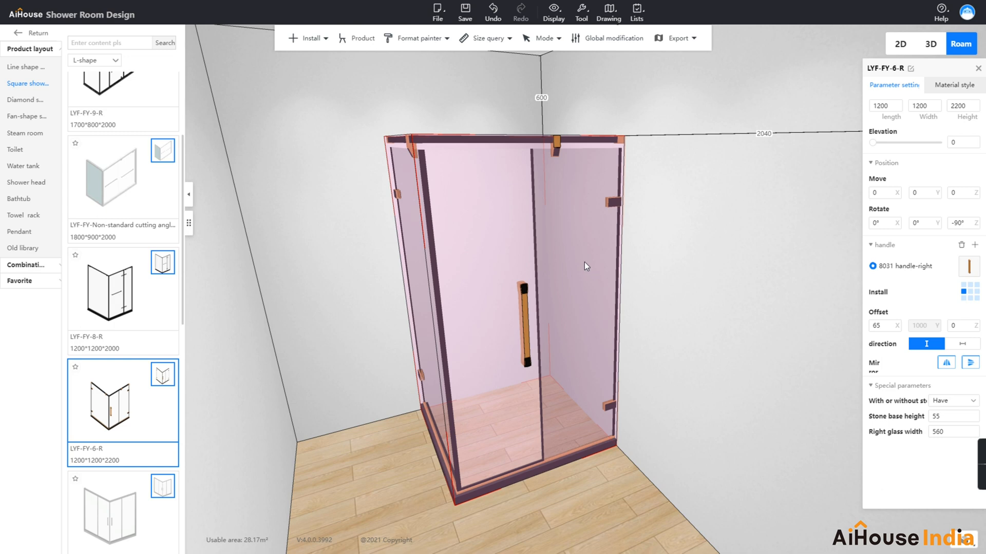
left_click(467, 229)
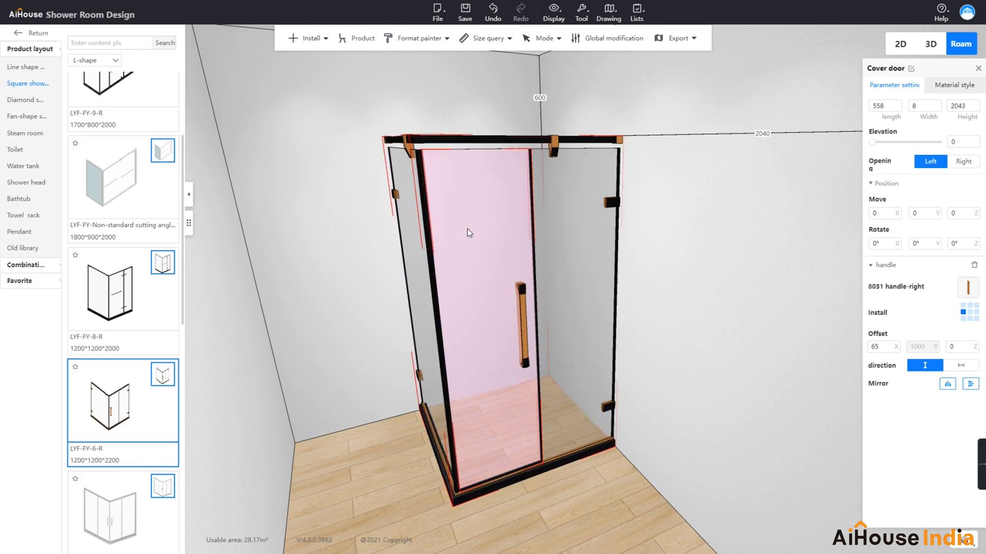
left_click(555, 217)
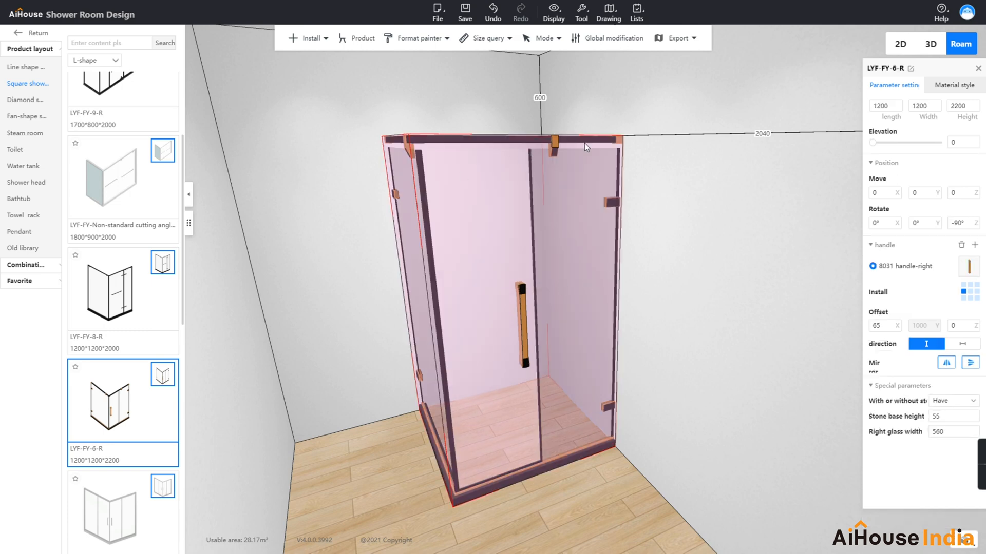
key("b")
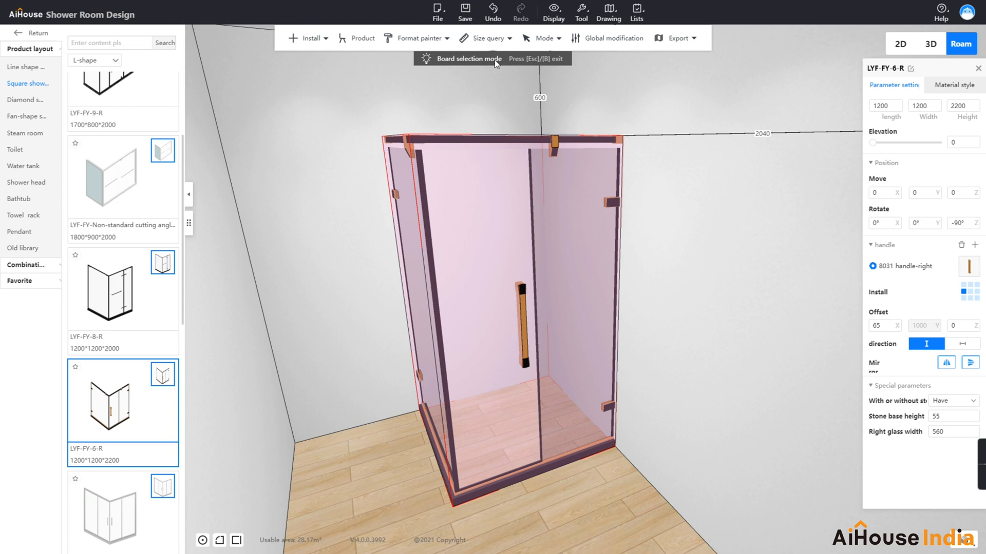
left_click(687, 170)
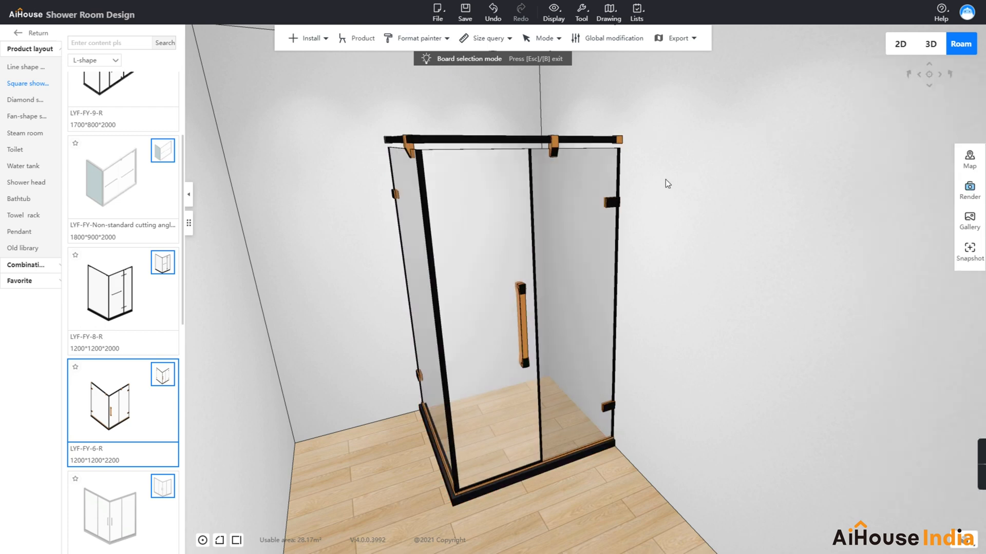
Apply Frosted glass to the fixed glass panel beside the door handle and deselect it
left_click(572, 197)
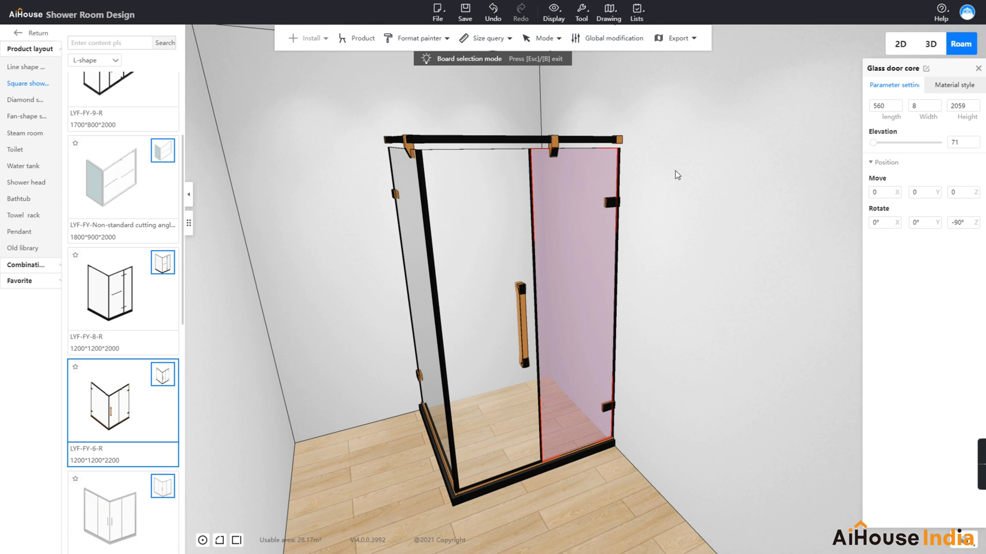
left_click(944, 90)
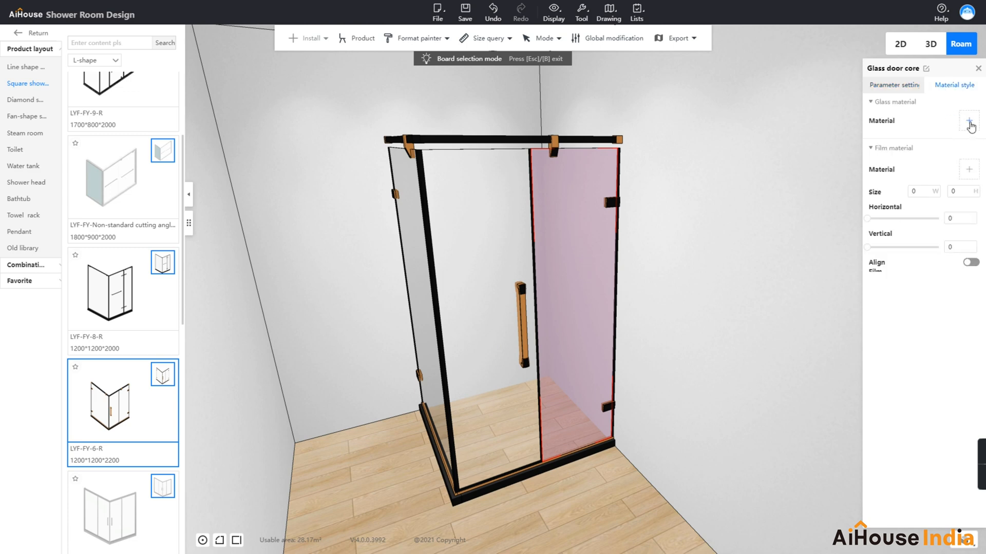
left_click(970, 125)
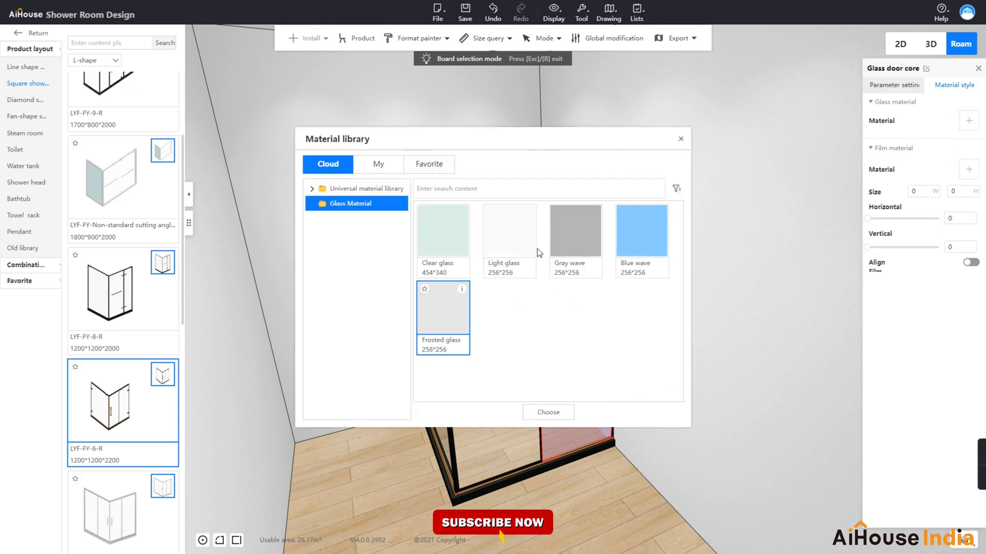
left_click(537, 412)
left_click(714, 306)
left_click_drag(714, 308, 776, 319)
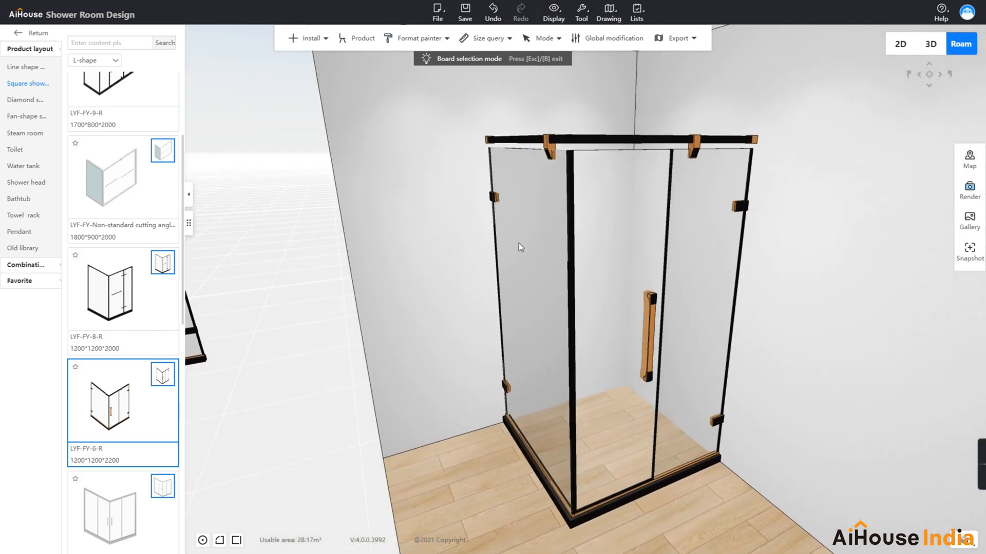
Apply Frosted glass to the shower room's side glass panel, deselect it and view the shower room from the front
left_click(526, 243)
left_click(952, 91)
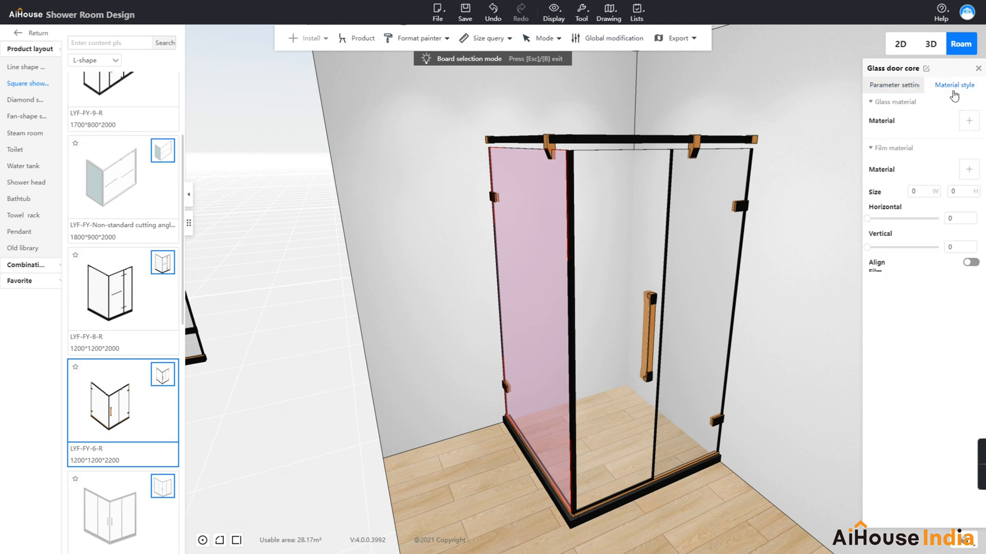
left_click(968, 123)
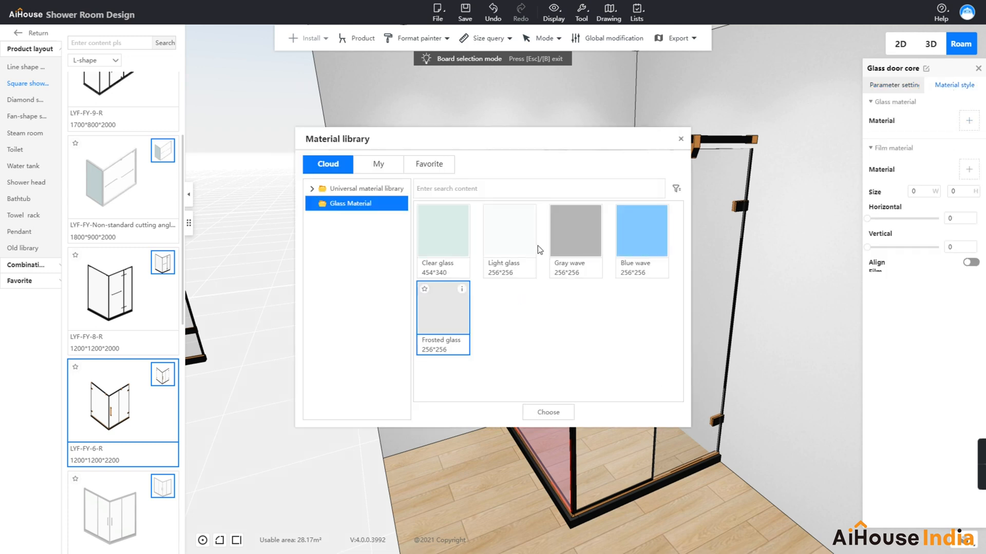
left_click(450, 320)
left_click(548, 412)
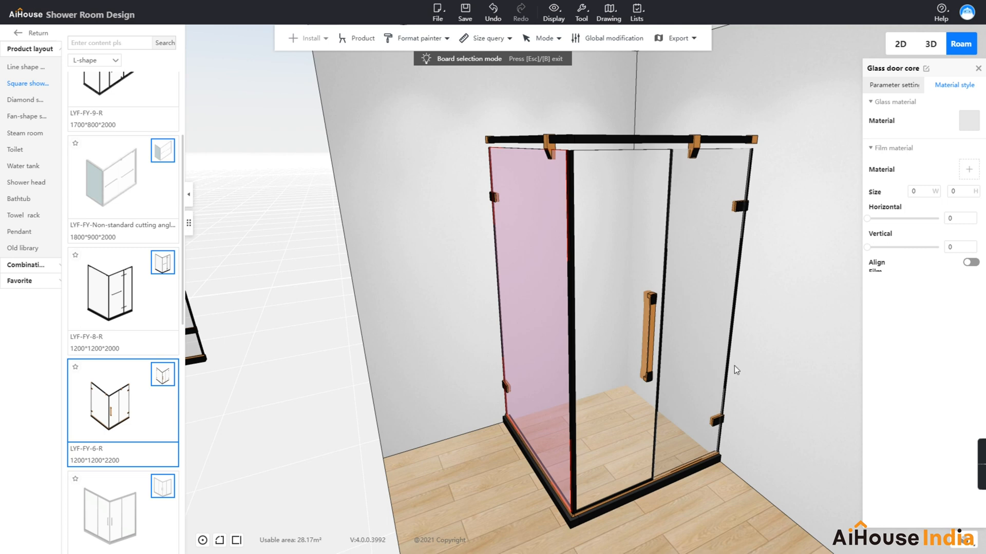
left_click(773, 333)
left_click_drag(774, 333, 482, 285)
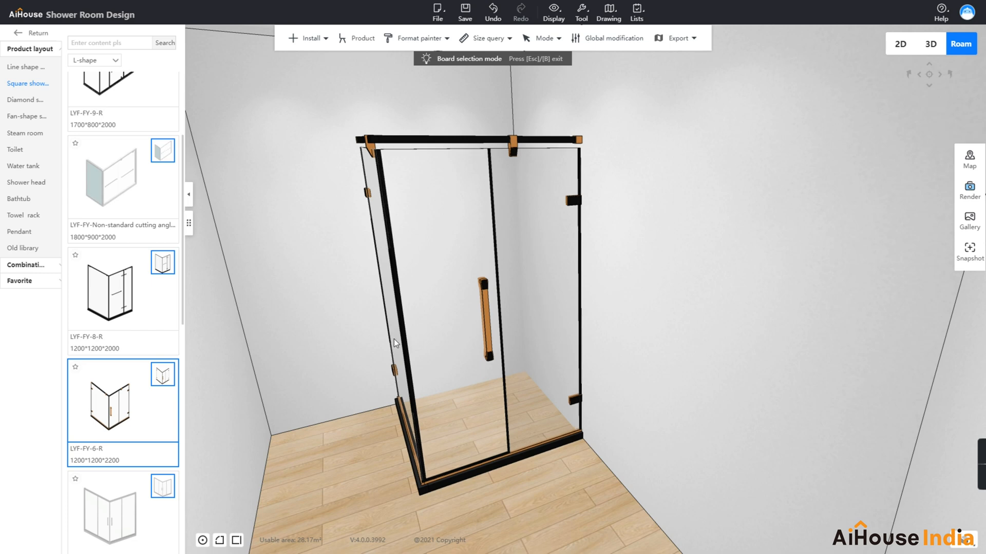
Move the upper wall-side hinge clamp 1075 forward along Y to the opposite side of the front opening
left_click_drag(599, 224, 633, 220)
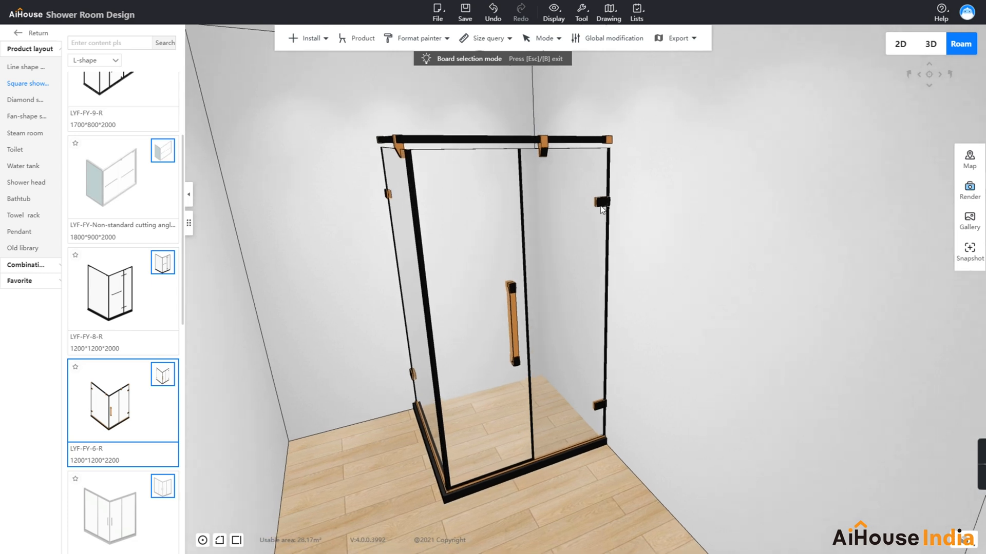
left_click(601, 203)
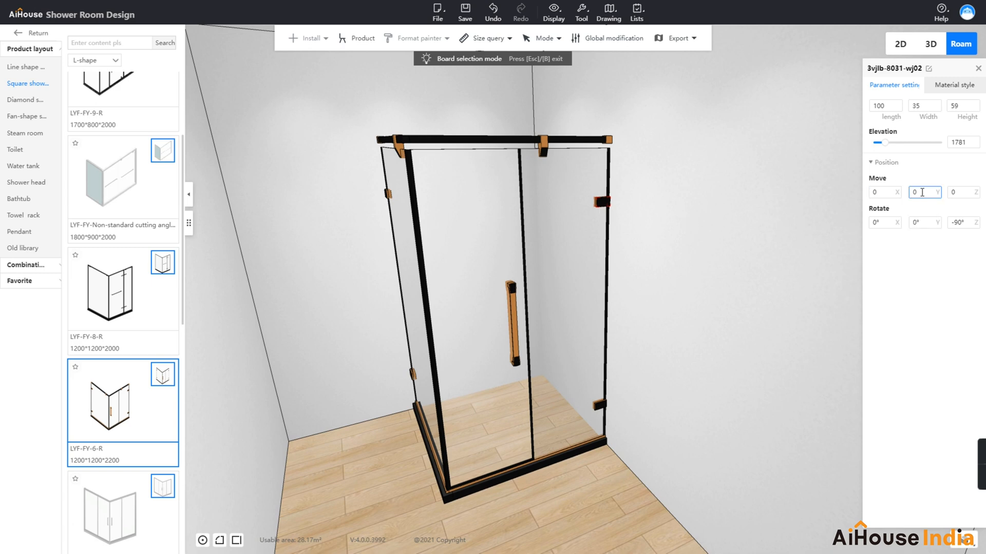
left_click(914, 193)
type("1070")
key("Return")
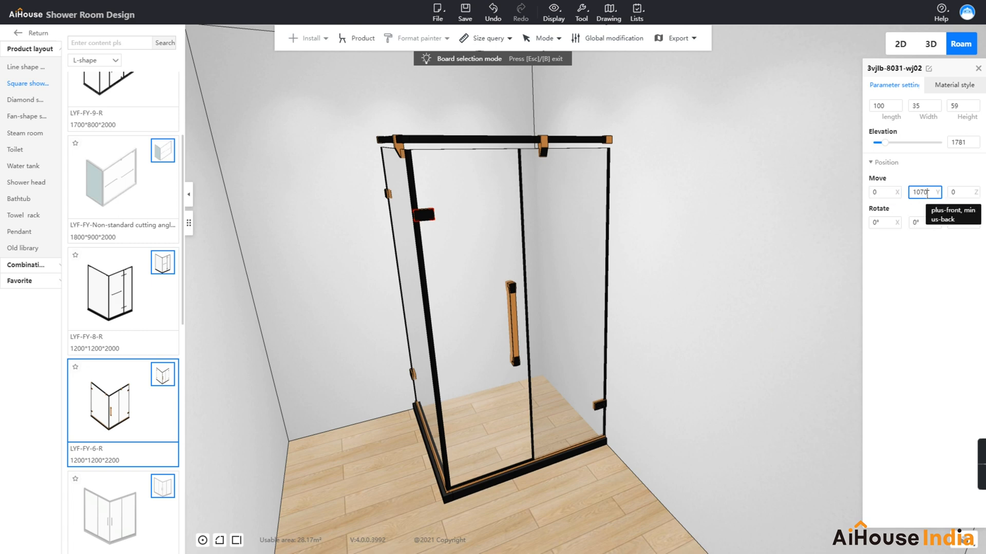
key("Return")
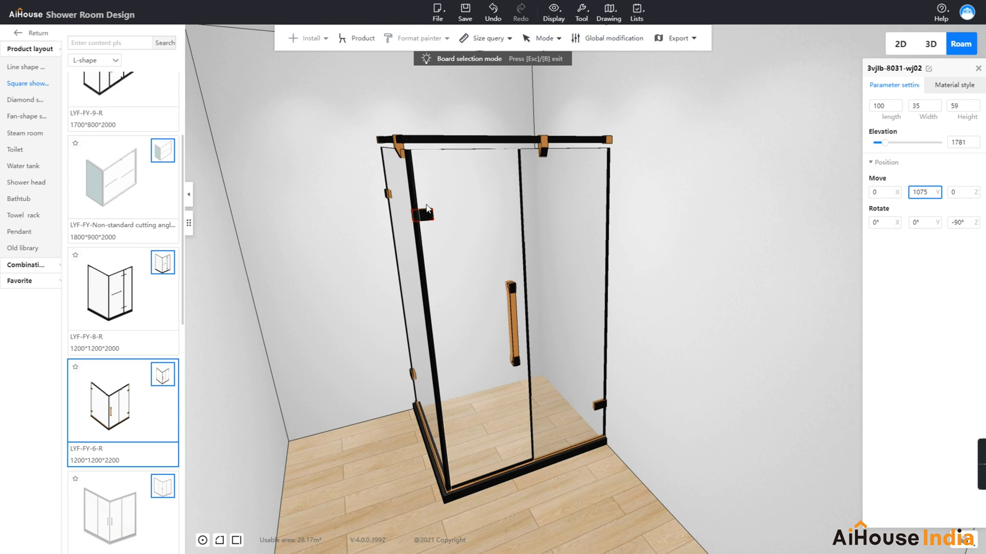
Move the lower wall-side hinge clamp 1075 forward along Y to sit below the relocated upper clamp
left_click(598, 407)
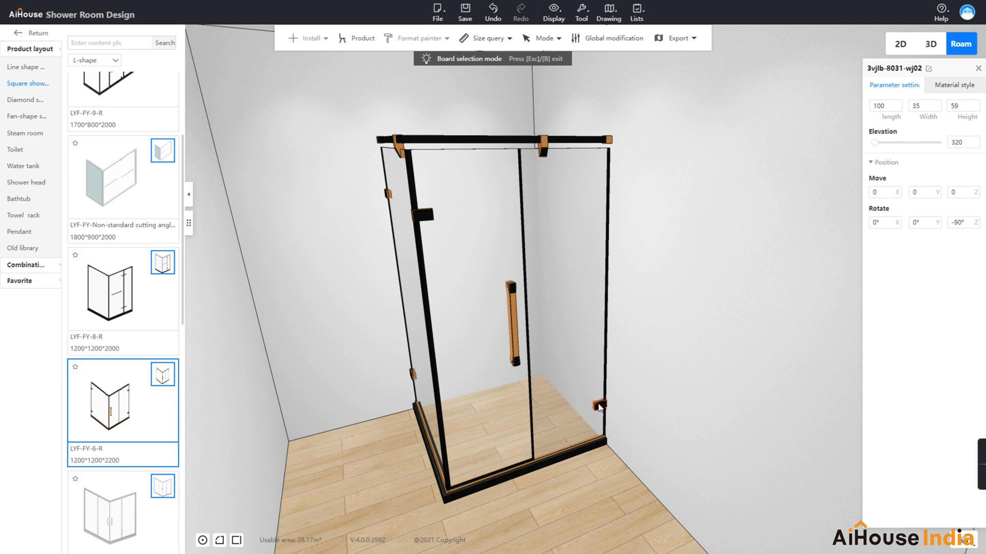
double_click(914, 192)
type("1075")
key("Return")
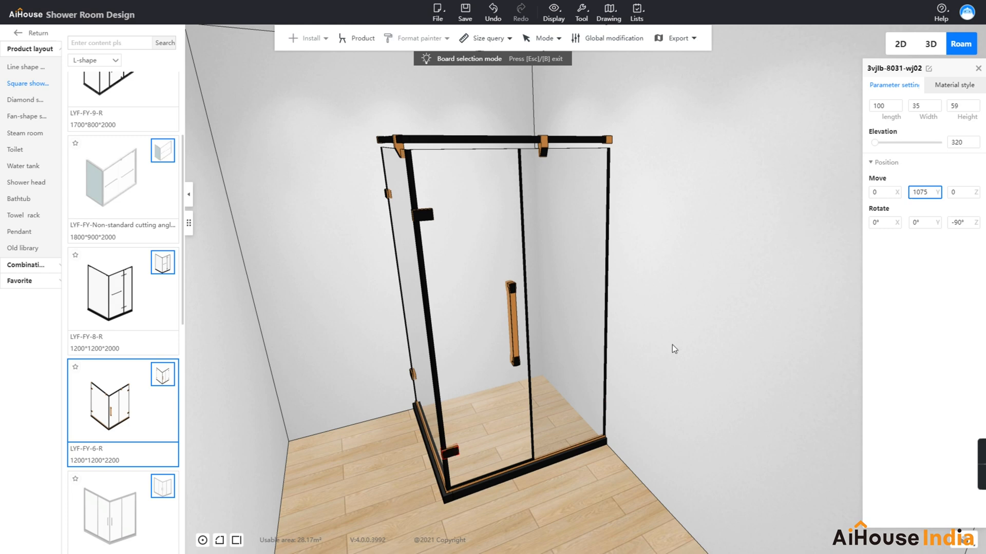
Shift the bottom strip under the front door back 570 along Y into the section beside the wall
left_click(522, 467)
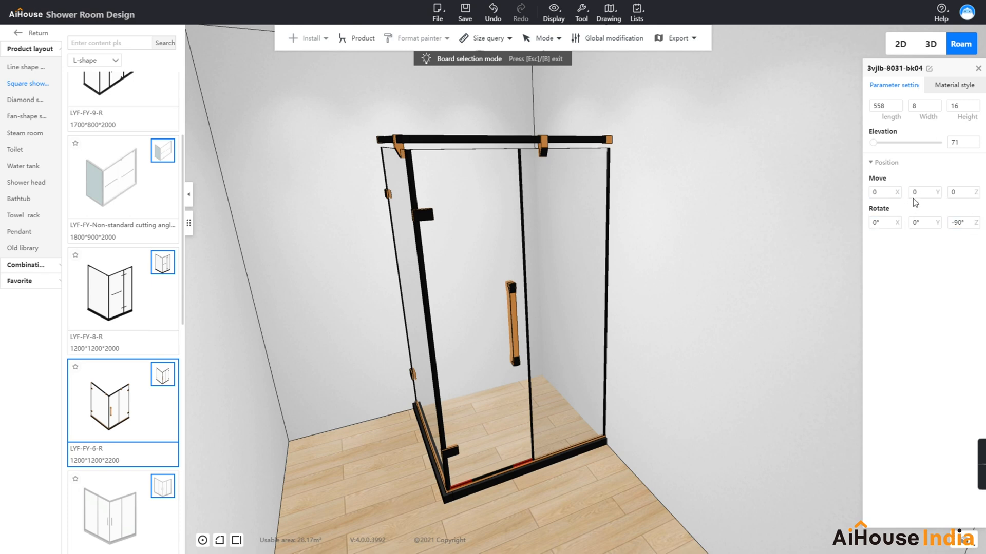
left_click(885, 193)
left_click(915, 192)
key("BackSpace")
key("Return")
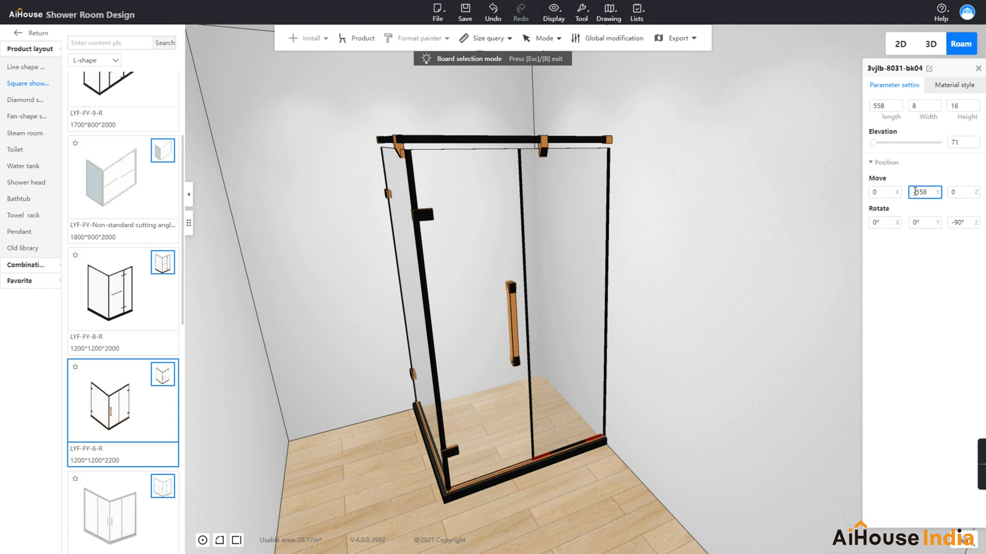
left_click_drag(926, 192, 920, 193)
key("BackSpace")
left_click_drag(927, 193, 922, 193)
left_click_drag(928, 193, 911, 196)
type("0")
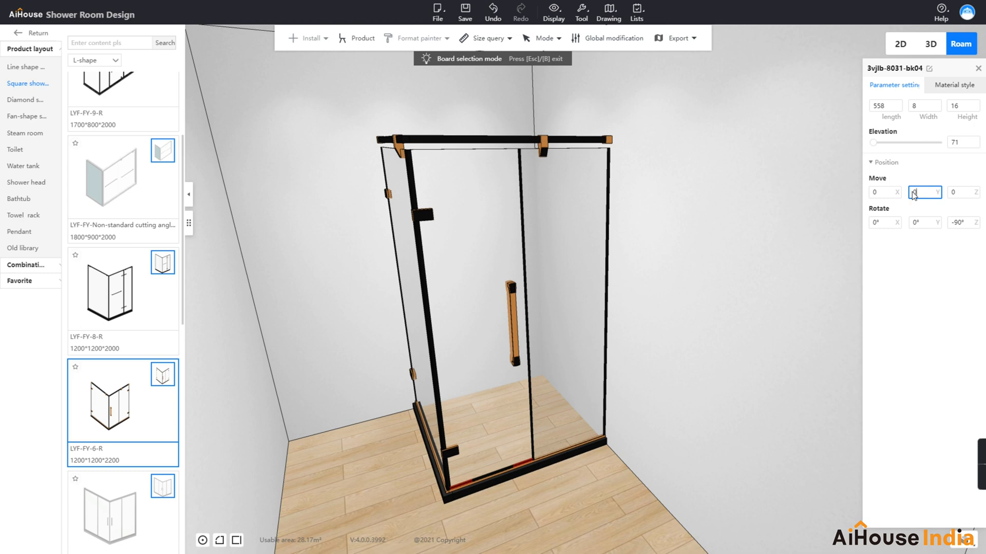
left_click_drag(919, 191, 913, 195)
key("Return")
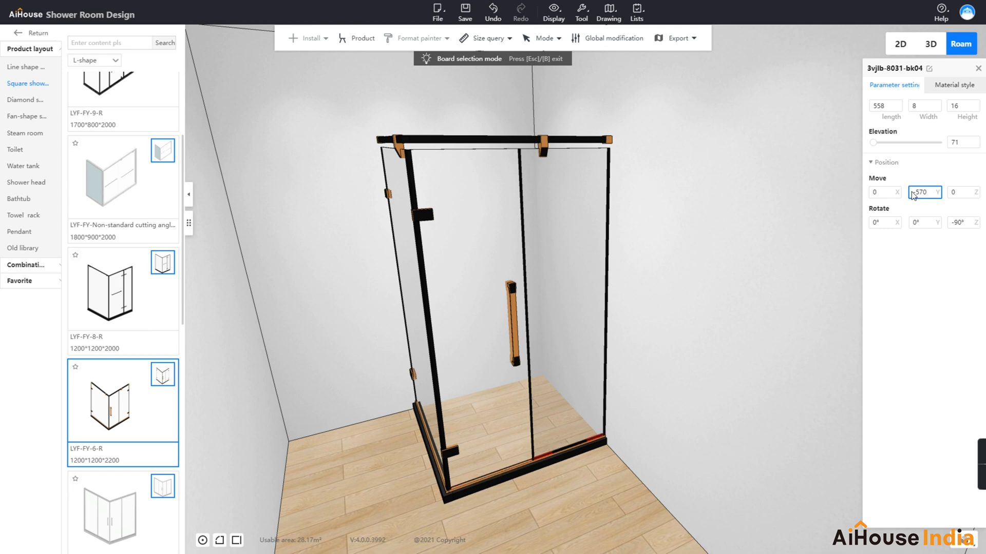
Move the fixed front glass panel forward along Y by 558 into the section with the relocated clamps
left_click(650, 407)
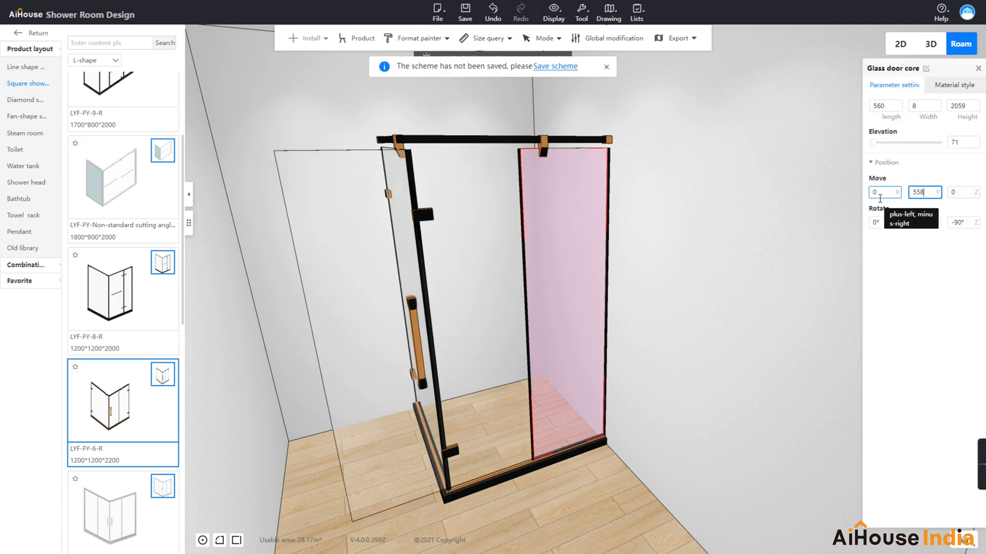
key("Return")
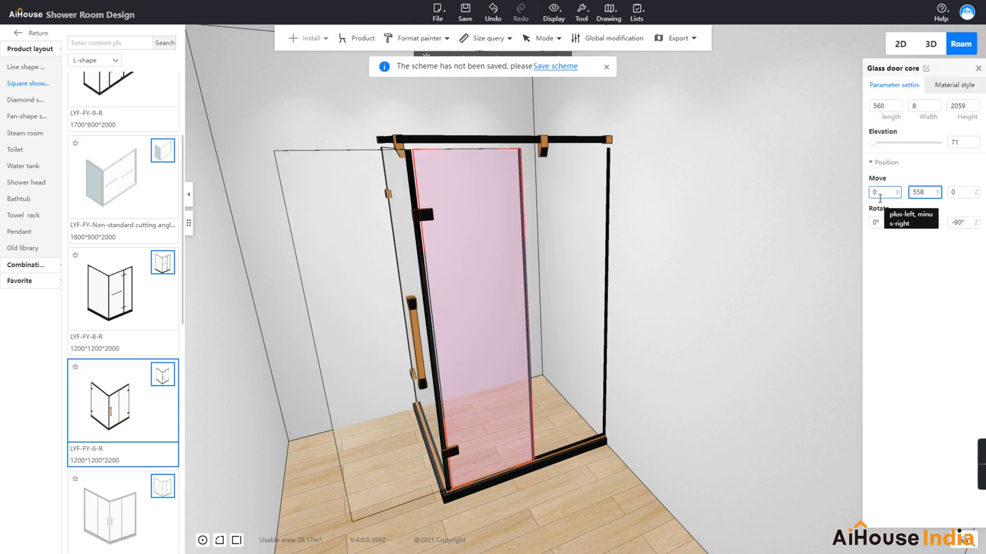
Move the cover door and its handle by -1100 along X into the wall-side opening and deselect it
left_click(371, 255)
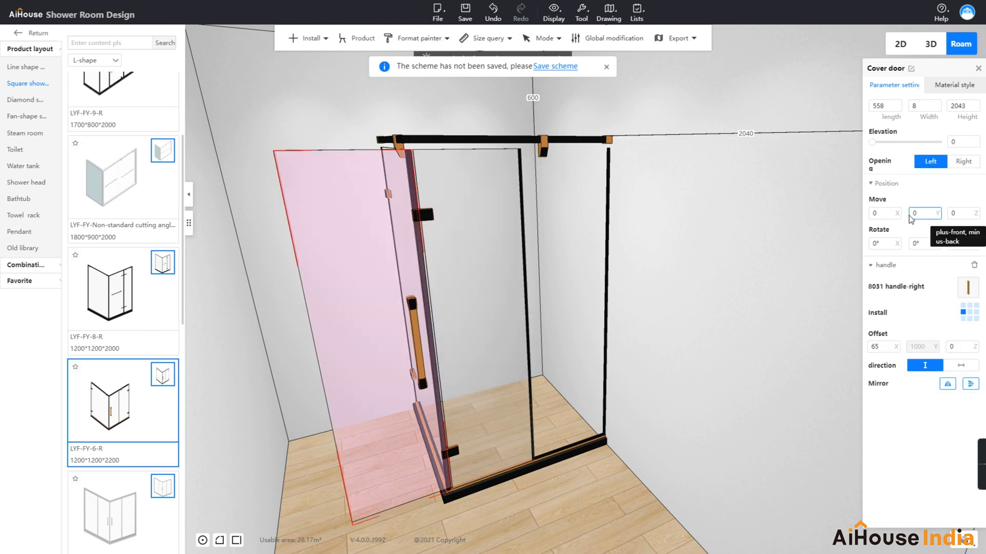
double_click(880, 215)
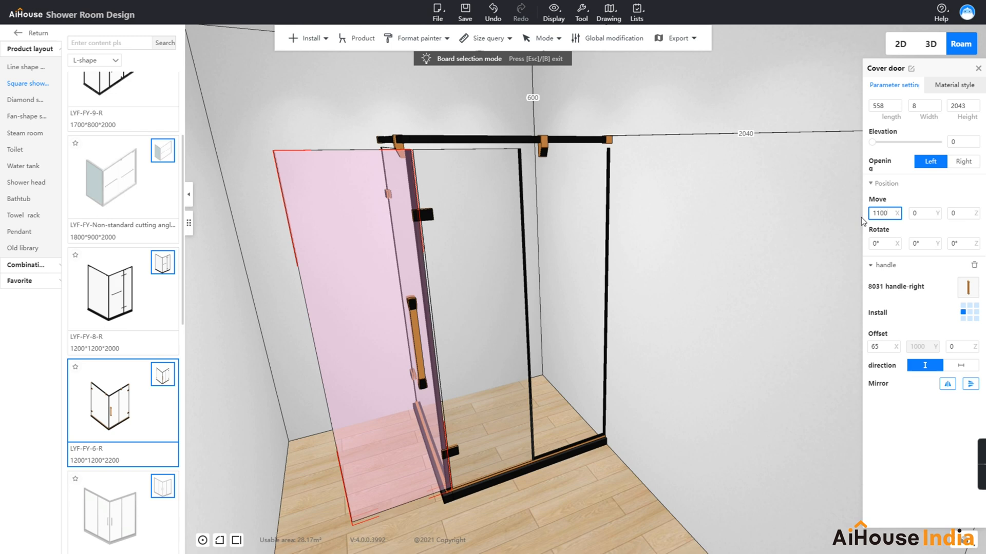
key("Return")
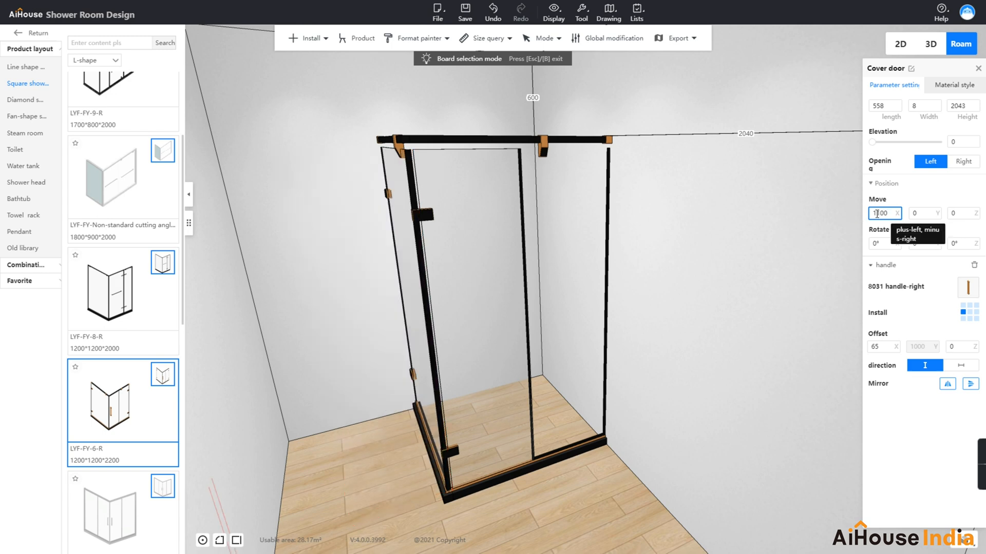
left_click(873, 214)
type("-")
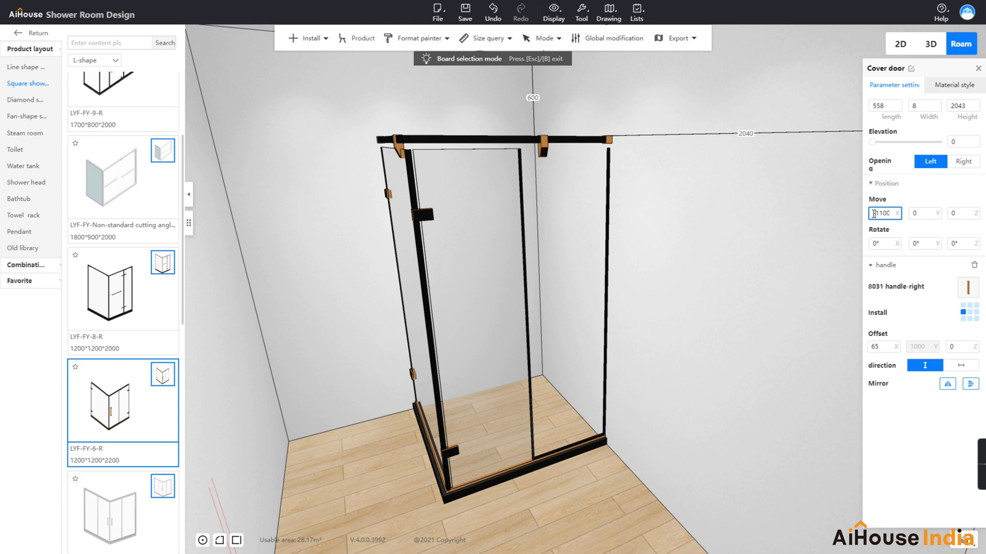
key("Return")
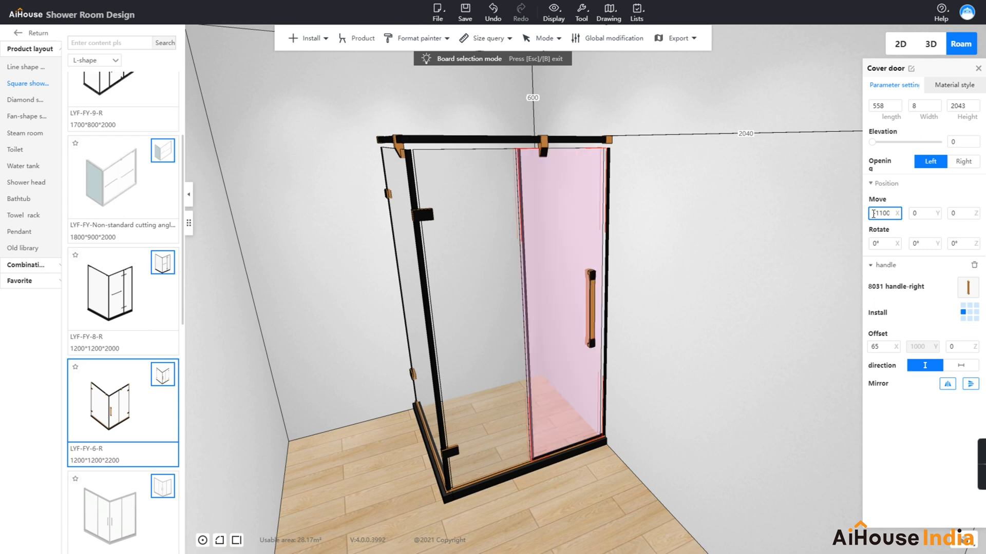
left_click(744, 285)
Shift the fixed front glass panel 20 forward along Y to fit the frame and deselect it
scroll(723, 310, "up", 3)
scroll(723, 312, "up", 2)
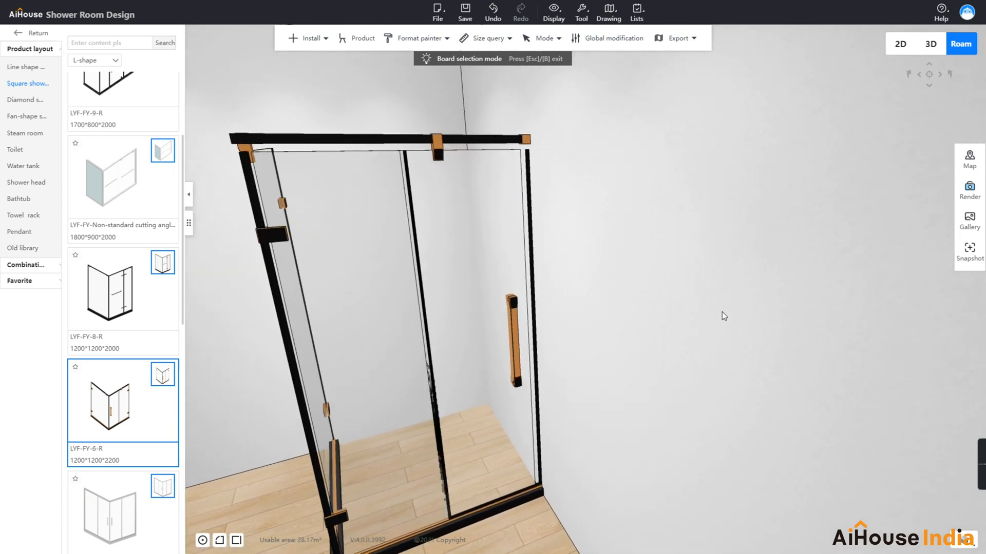
scroll(723, 306, "down", 3)
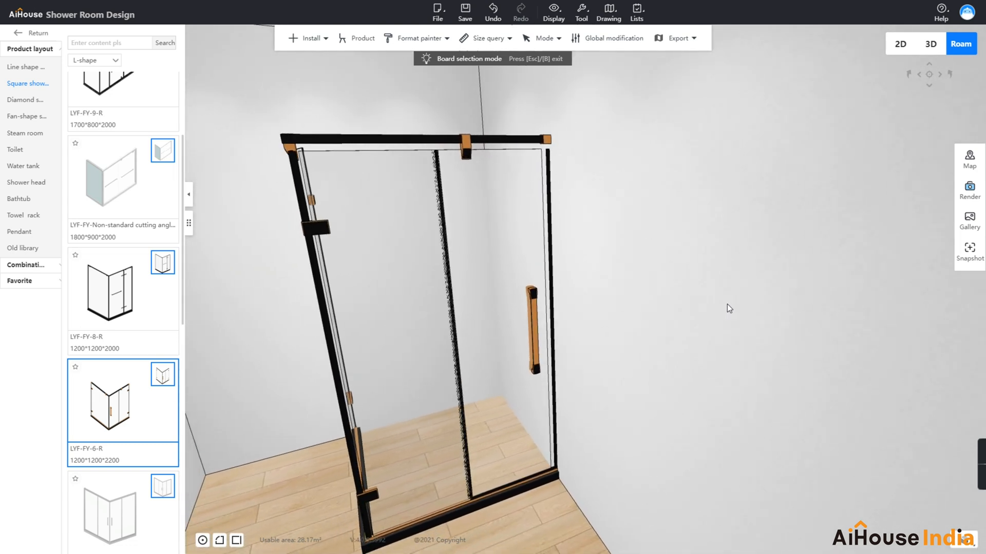
left_click_drag(726, 304, 727, 304)
left_click(406, 319)
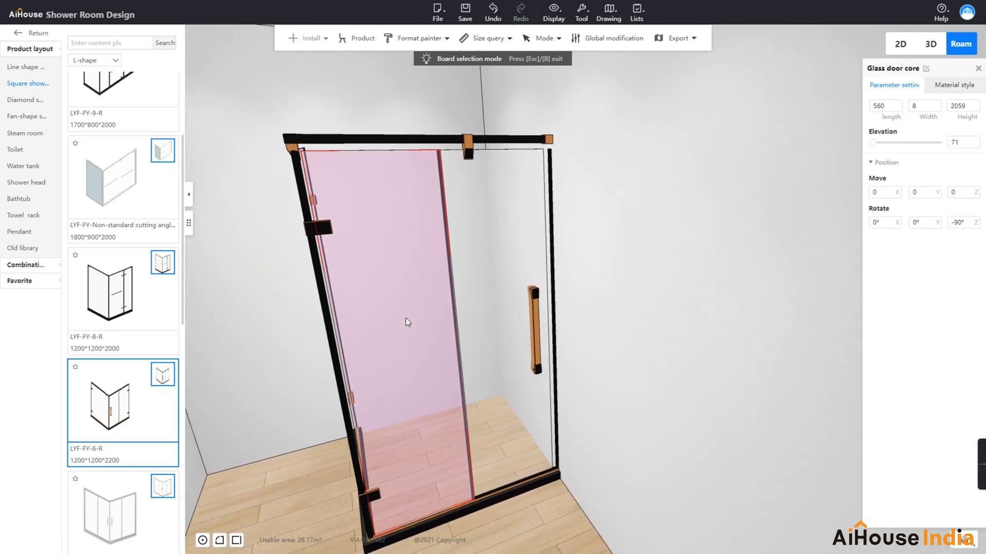
scroll(342, 309, "down", 3)
left_click(912, 193)
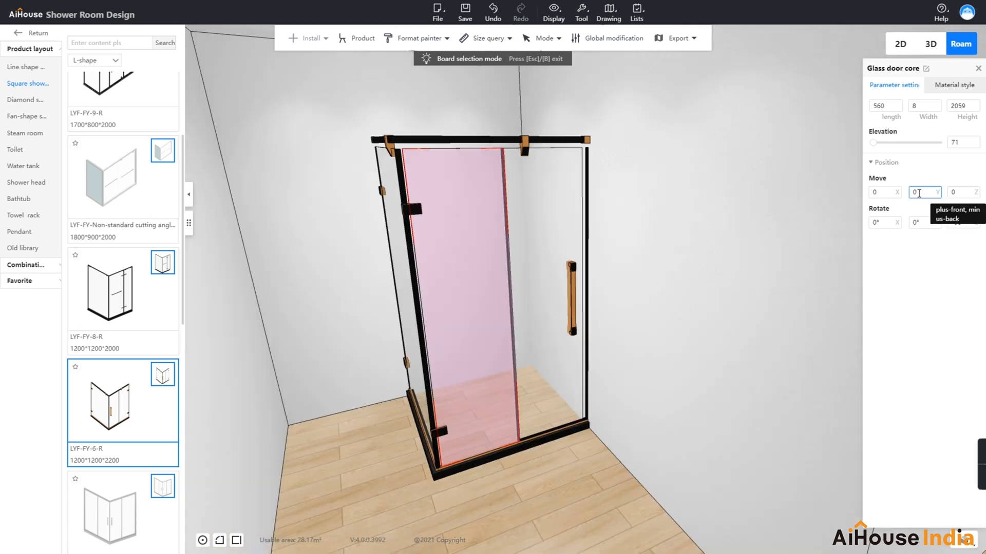
key("Return")
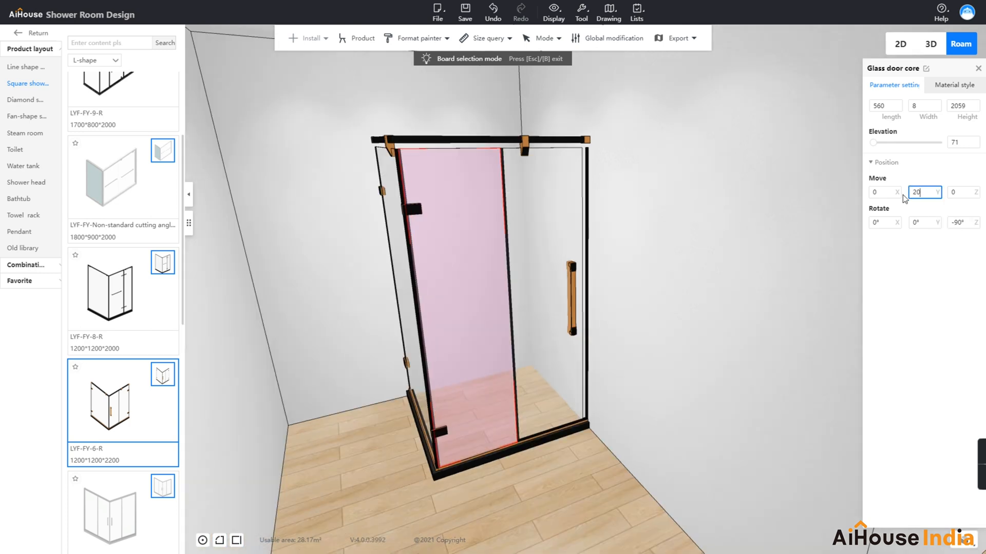
left_click(734, 203)
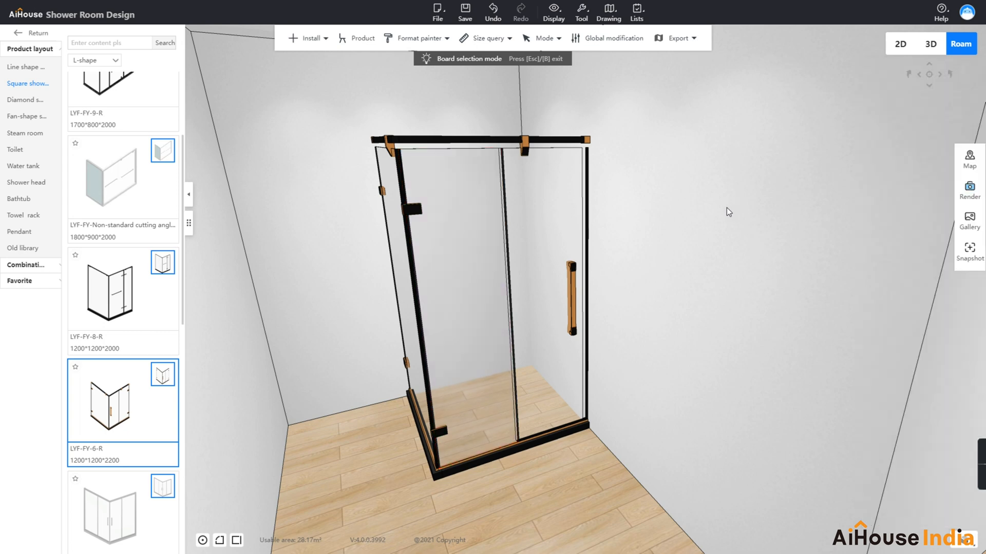
Shift the cover door by -20 along X to line up with the wall-side strip and deselect it
left_click(482, 257)
left_click_drag(519, 248, 634, 235)
right_click_drag(634, 236, 646, 263)
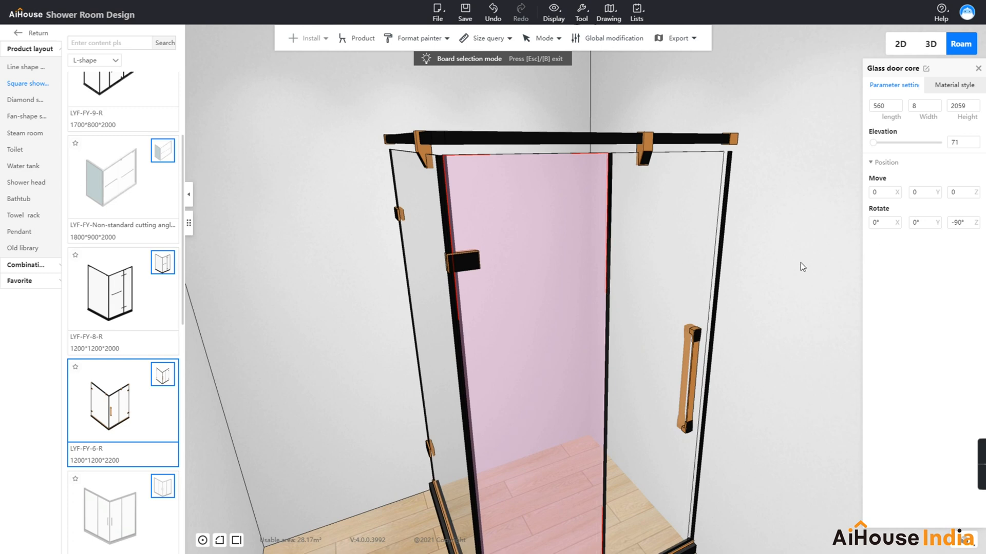
right_click_drag(803, 267, 782, 215)
left_click(594, 224)
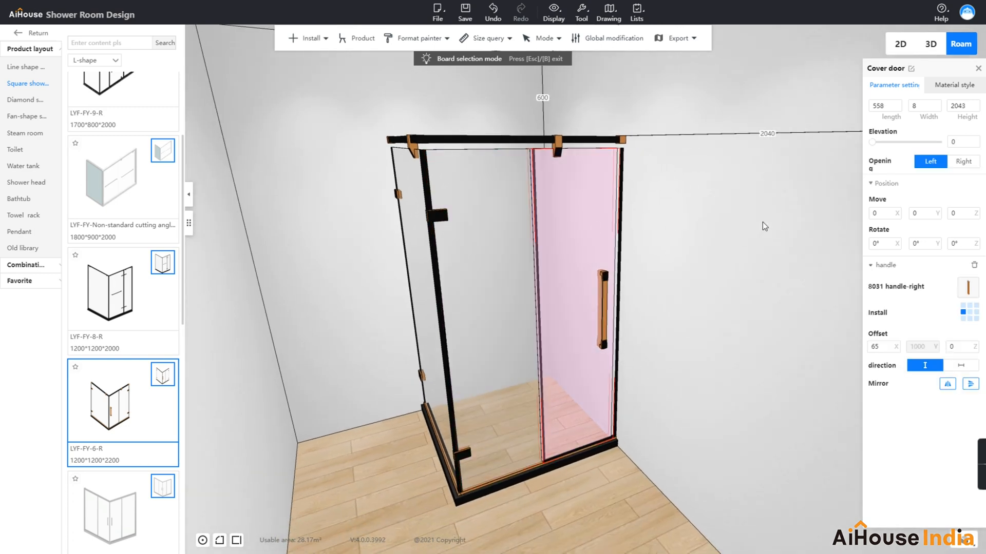
left_click(921, 213)
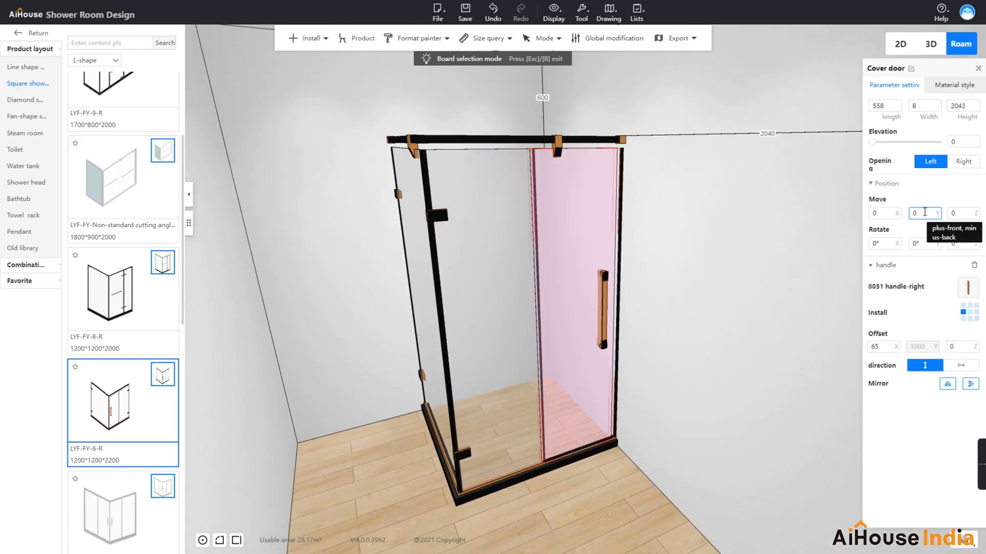
left_click(888, 215)
type("-20")
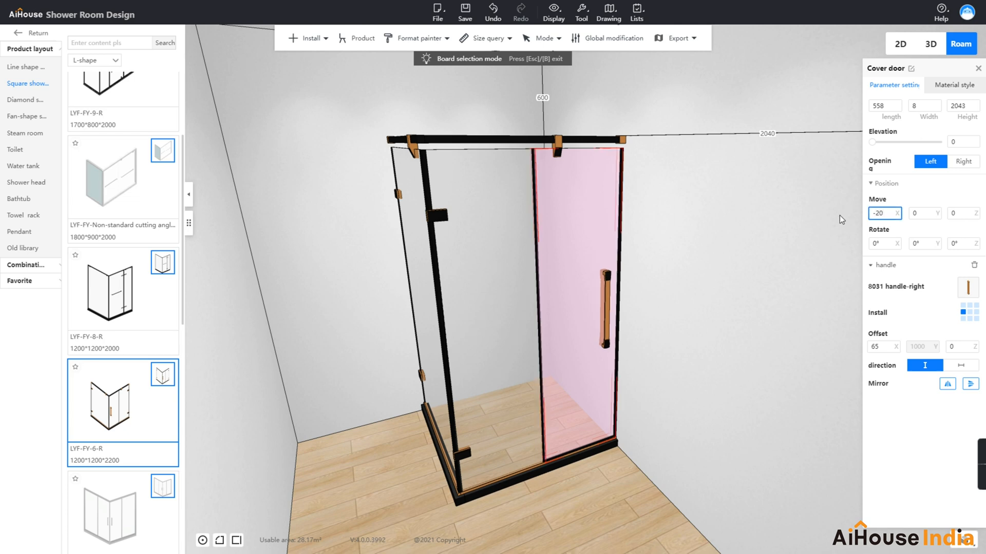
left_click(735, 229)
Move the middle clamp on the front top rail 250 along Y so it holds the fixed glass panel
mouse_move(736, 240)
left_mouse_down()
mouse_move(735, 268)
mouse_move(716, 211)
mouse_move(740, 240)
left_mouse_up()
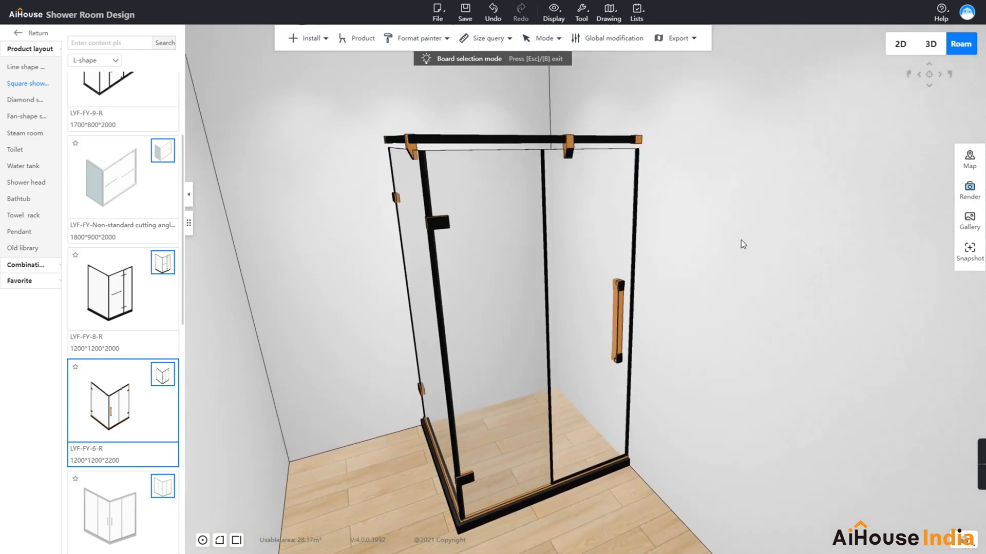
left_click(570, 150)
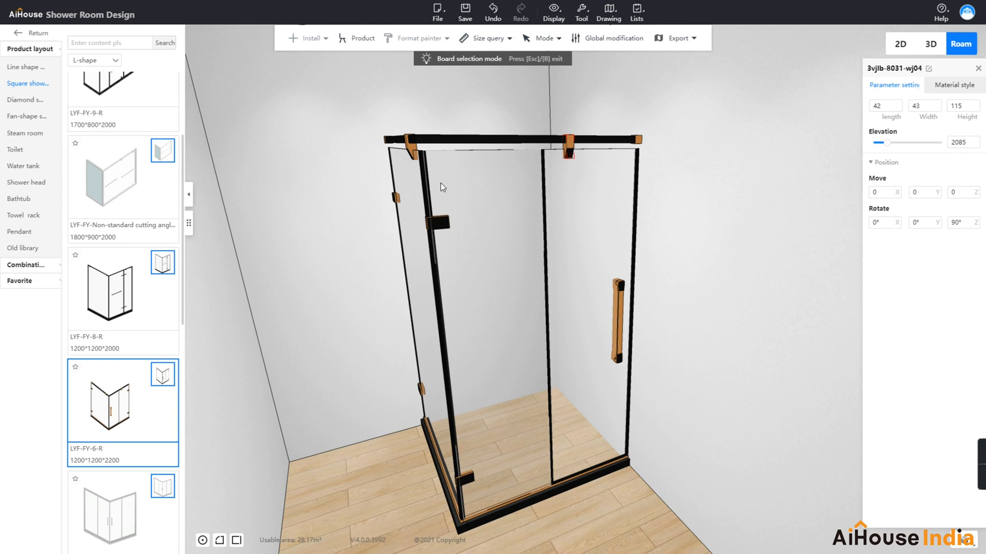
left_click(897, 194)
left_click(909, 193)
type("250")
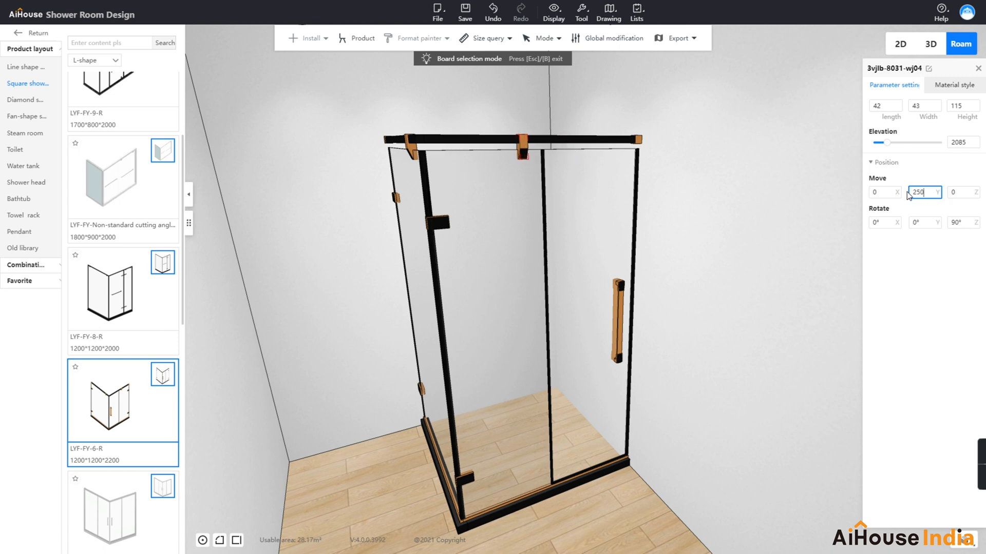
left_click(732, 245)
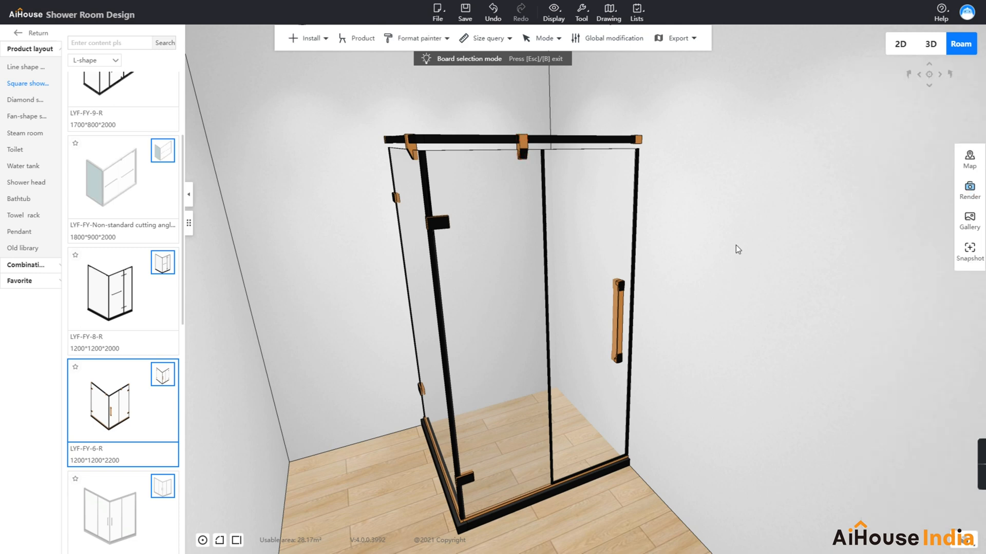
Set the height of the vertical strip at the wall side of the door to 2100 and deselect it
left_click_drag(735, 243, 719, 256)
key("w")
right_click_drag(719, 256, 728, 352)
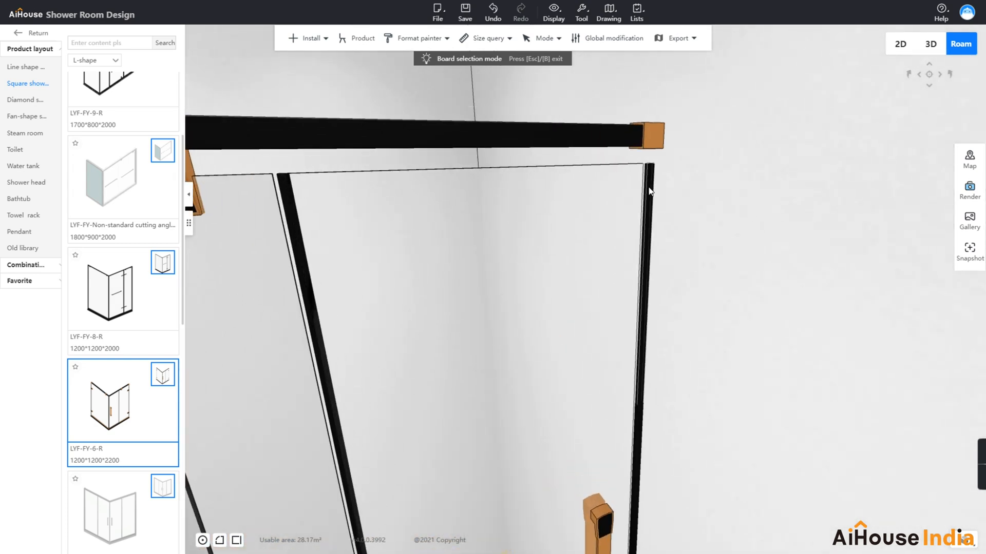
left_click(650, 189)
left_click(947, 107)
double_click(947, 108)
type("2100")
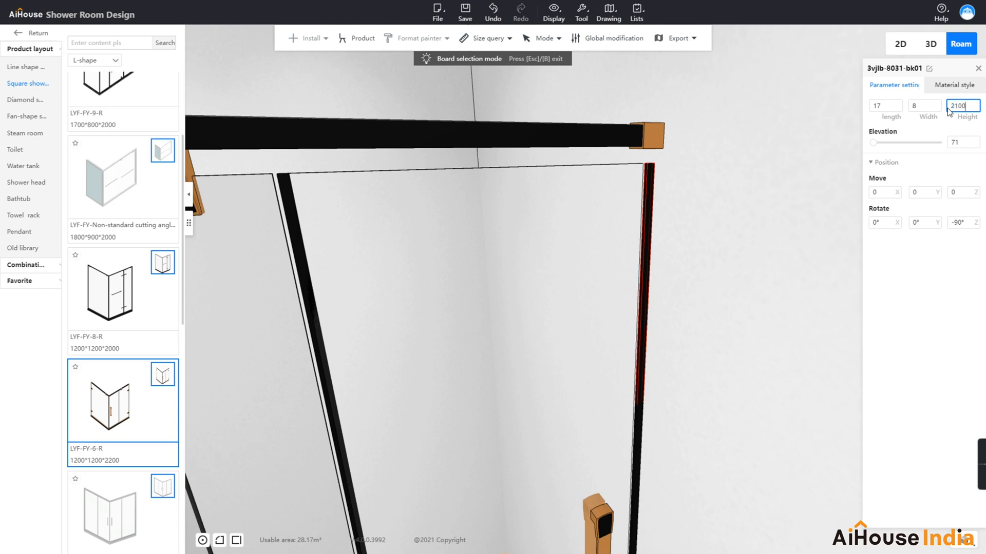
key("Return")
left_click(770, 173)
scroll(762, 193, "down", 4)
scroll(763, 179, "down", 2)
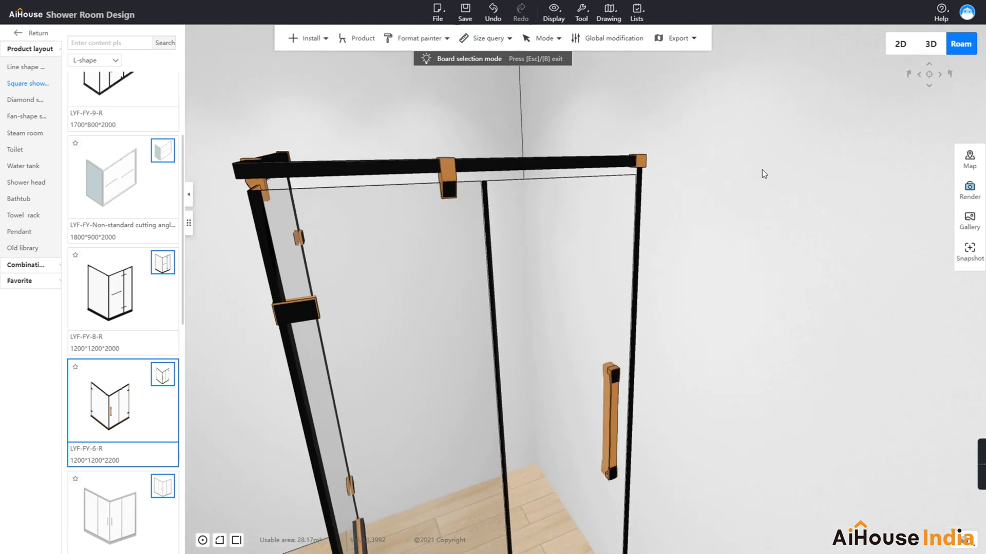
scroll(467, 177, "up", 2)
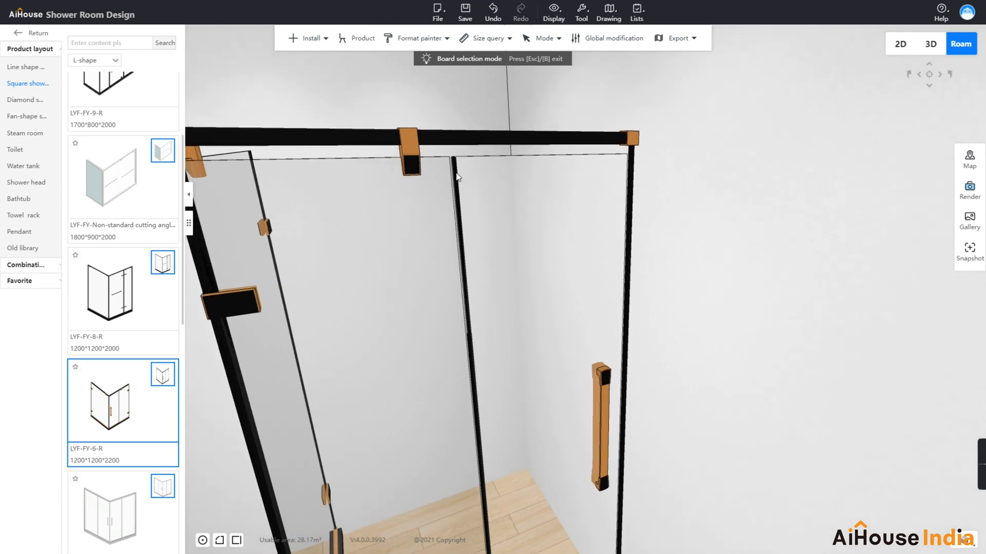
Set the height of the vertical strip between the fixed front glass and the door to 2100 and deselect it
left_click(454, 168)
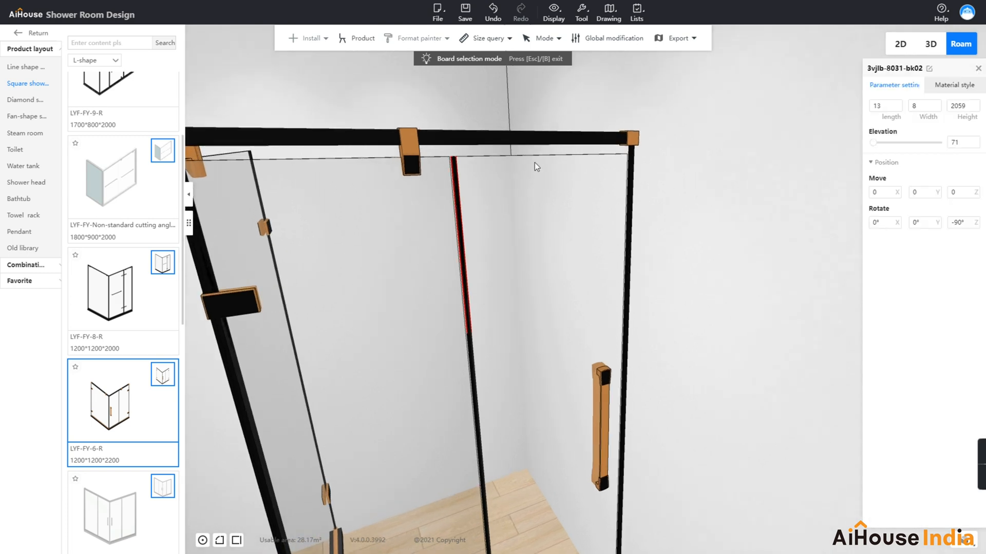
double_click(952, 106)
type("2100")
key("Return")
scroll(766, 205, "down", 5)
key("a")
key("s")
key("s")
mouse_move(676, 209)
left_mouse_down()
mouse_move(697, 214)
mouse_move(695, 204)
left_mouse_up()
key("d")
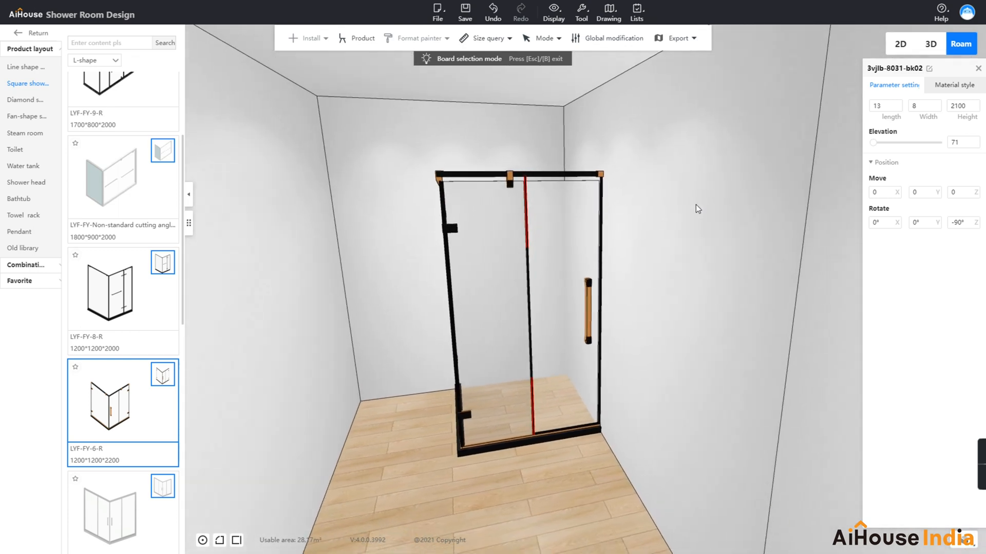
left_click(700, 207)
Change the cover door handle's install position to the edge beside the fixed glass and deselect the door
key("a")
key("w")
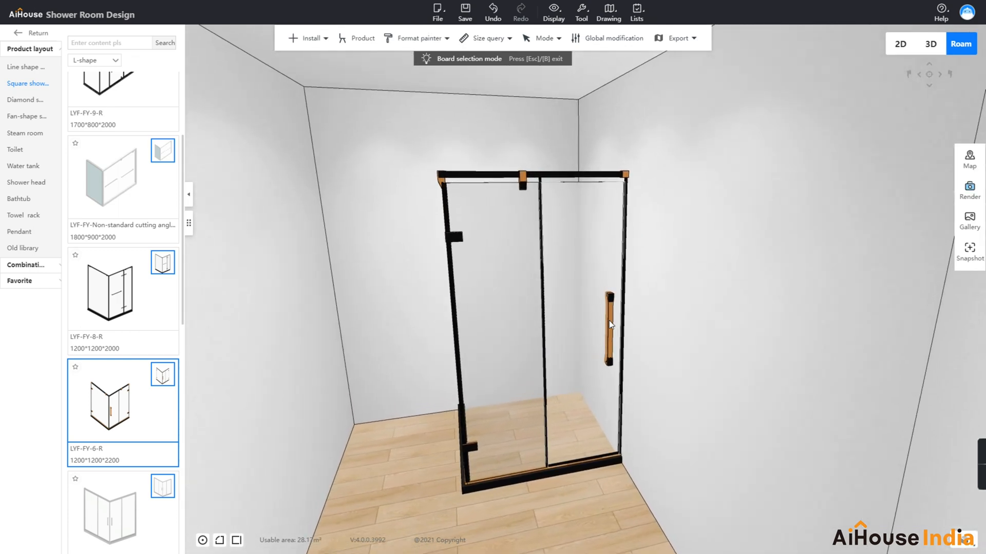
left_click(609, 322)
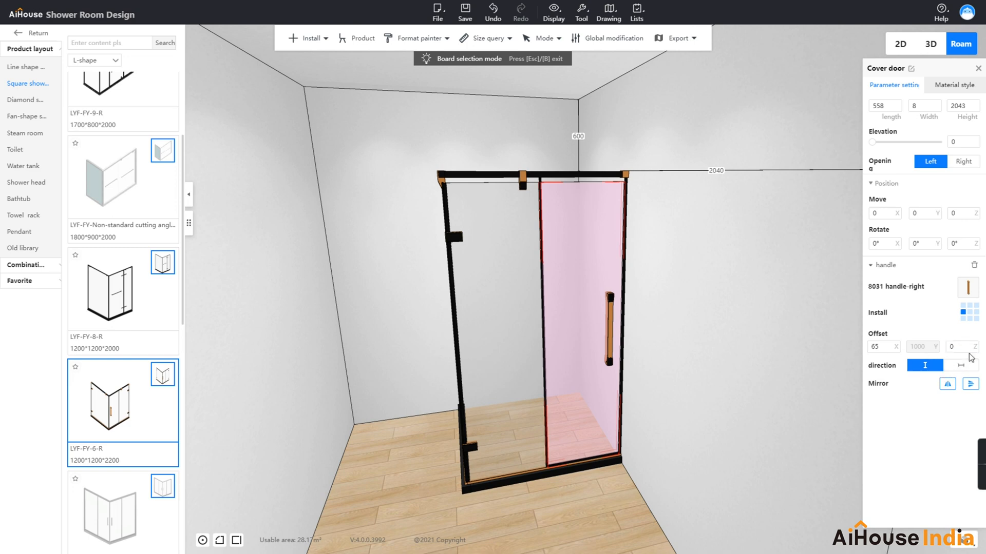
left_click(976, 313)
left_click(702, 337)
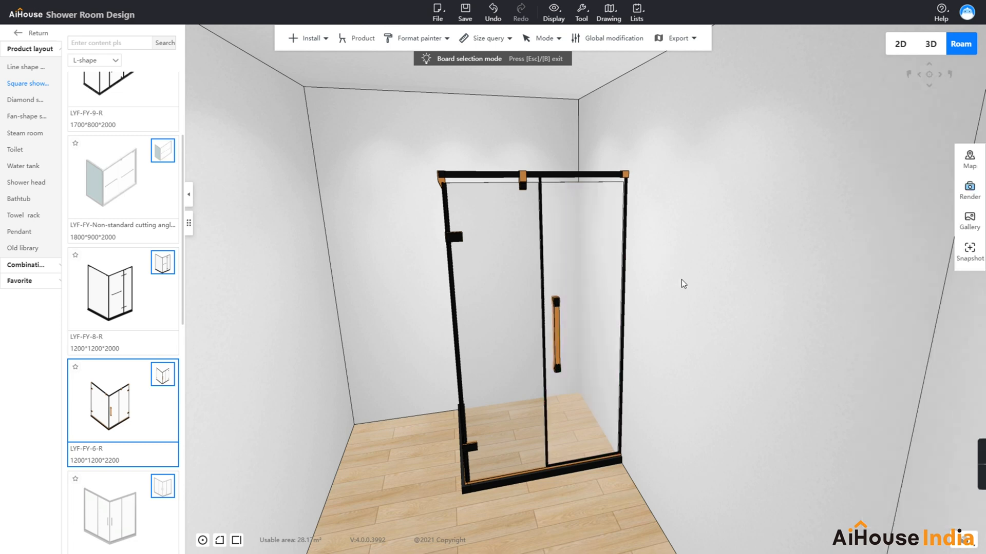
Mount the Gubid GD9652 shower head on the door-side wall inside the enclosure and select the placed fixture
key("s")
key("a")
key("a")
key("w")
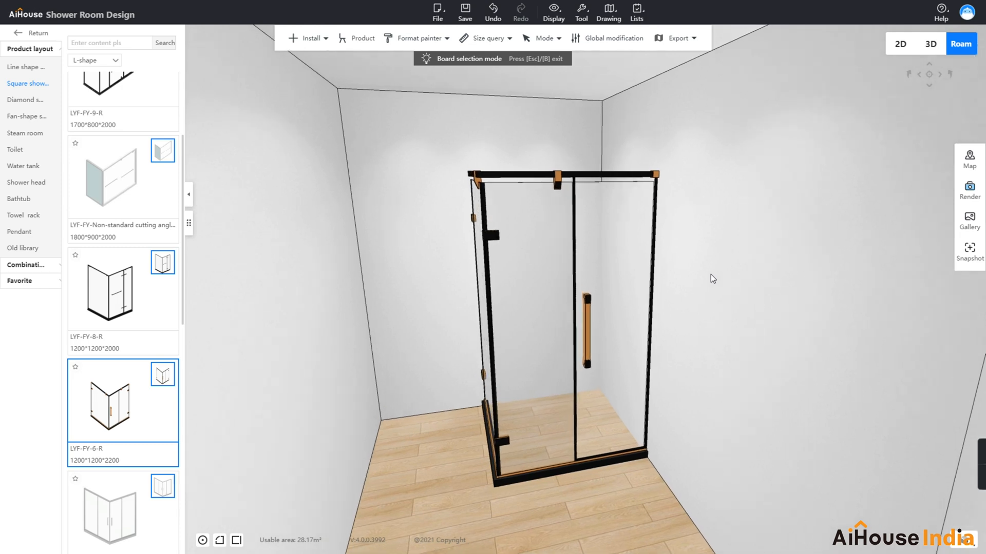
left_click(21, 183)
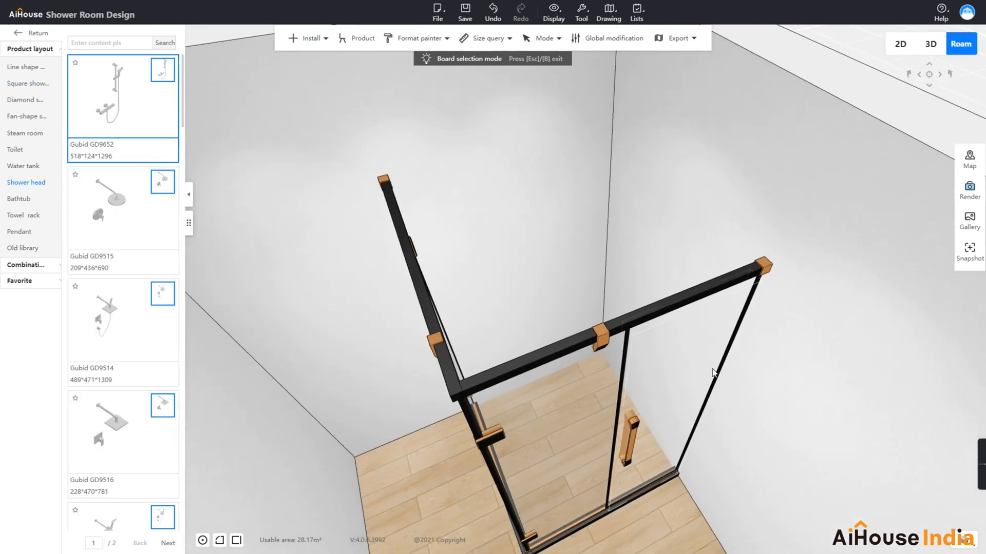
key("w")
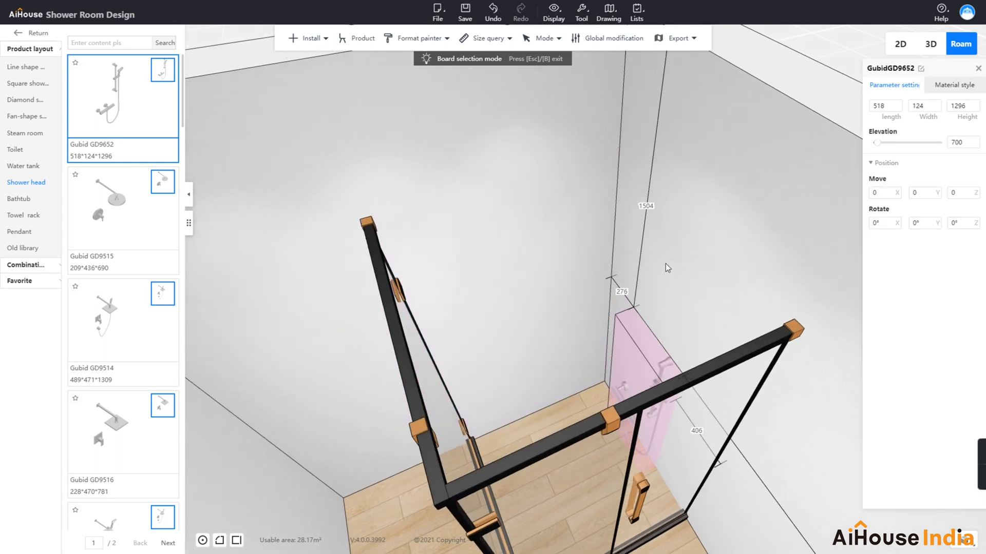
left_click(664, 253)
right_click_drag(698, 266, 795, 307)
key("a")
left_click(625, 246)
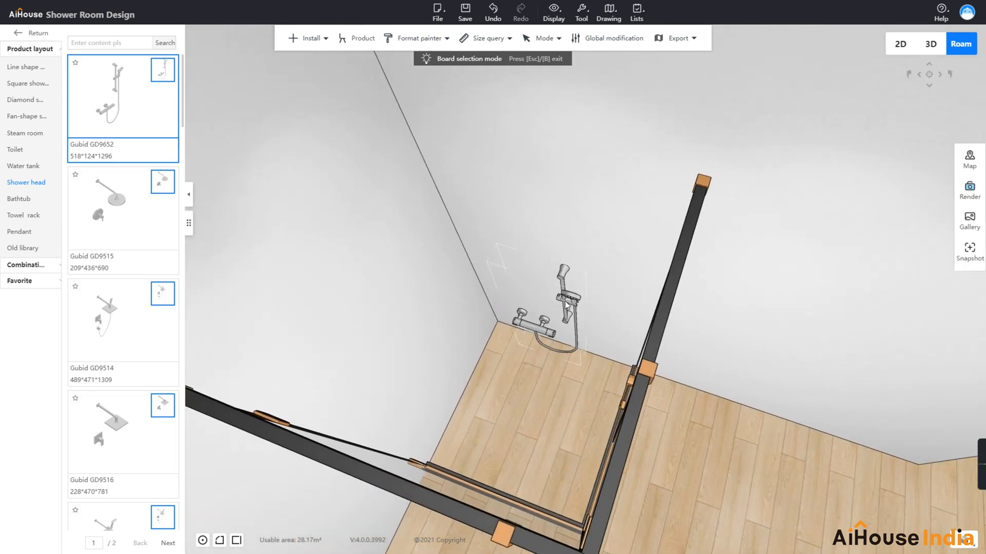
left_click(565, 302)
scroll(563, 338, "up", 3)
scroll(606, 325, "down", 1)
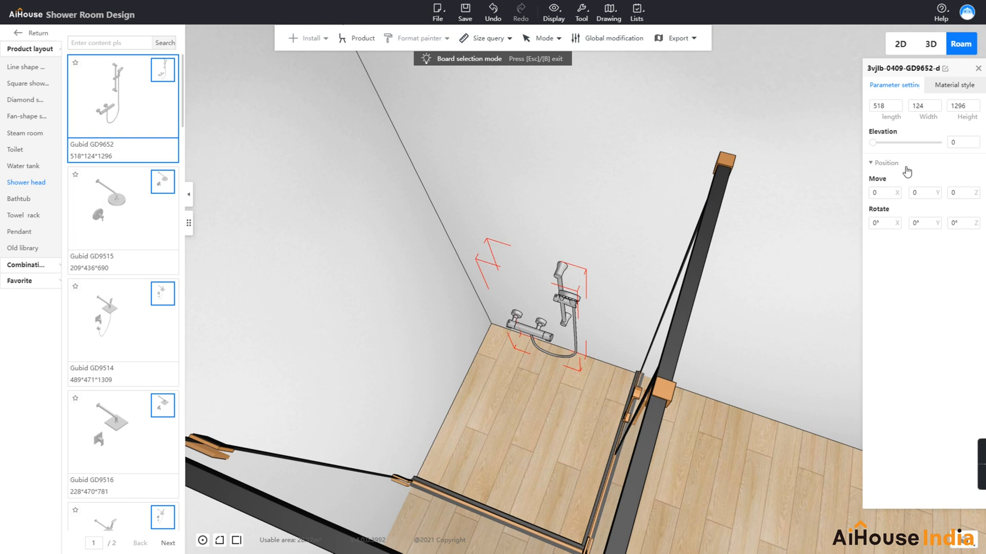
Try elevations of 900 and 450 for the shower fixture
left_click_drag(873, 144, 880, 145)
double_click(955, 144)
type("900")
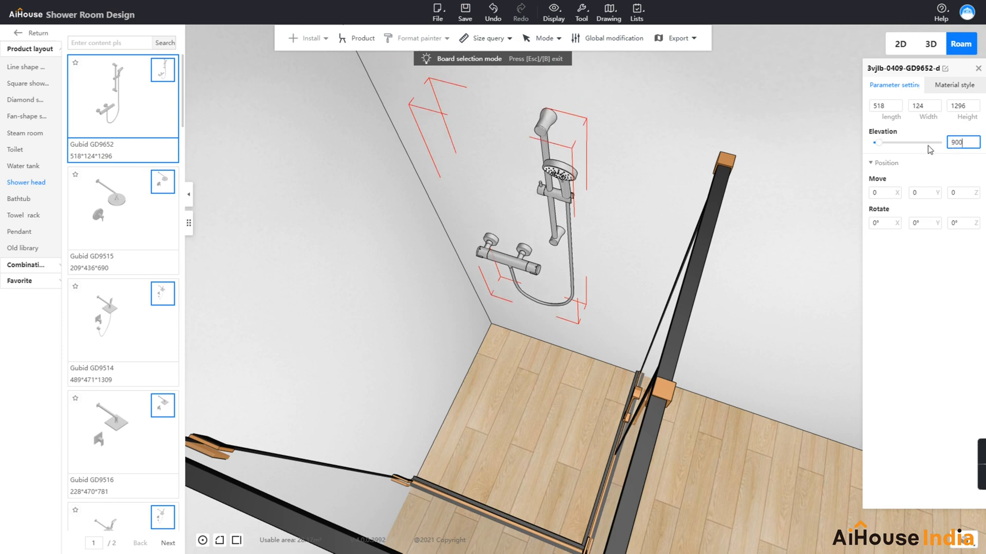
scroll(771, 292, "down", 4)
right_click_drag(708, 149, 726, 272)
scroll(735, 256, "down", 5)
scroll(722, 226, "up", 3)
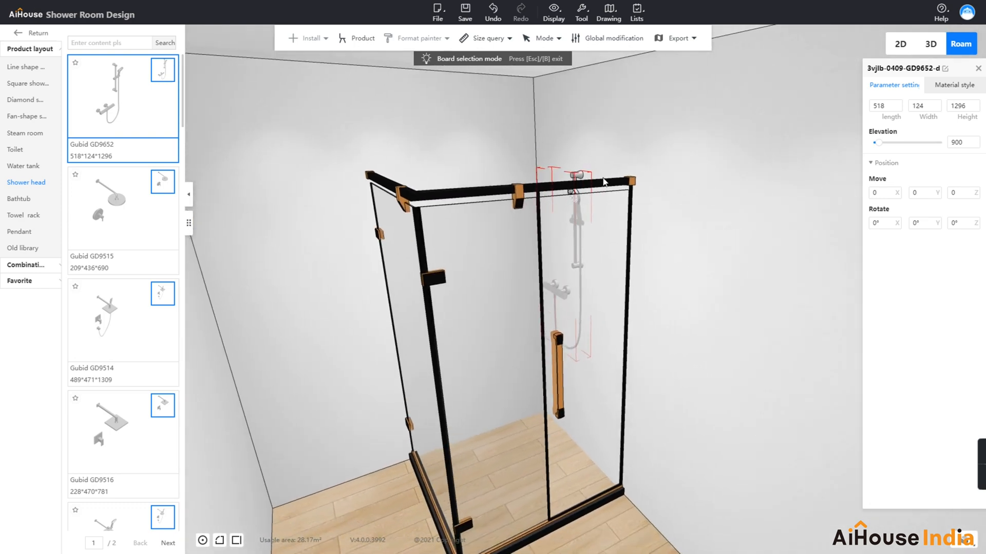
double_click(964, 144)
key("Return")
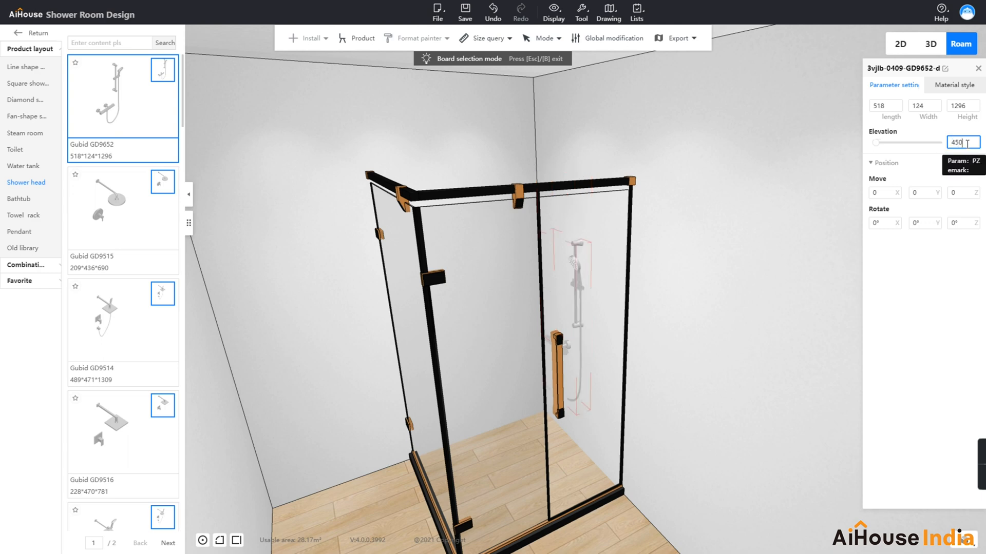
Set the shower fixture's elevation to 600 and close its parameter settings
double_click(954, 144)
type("600")
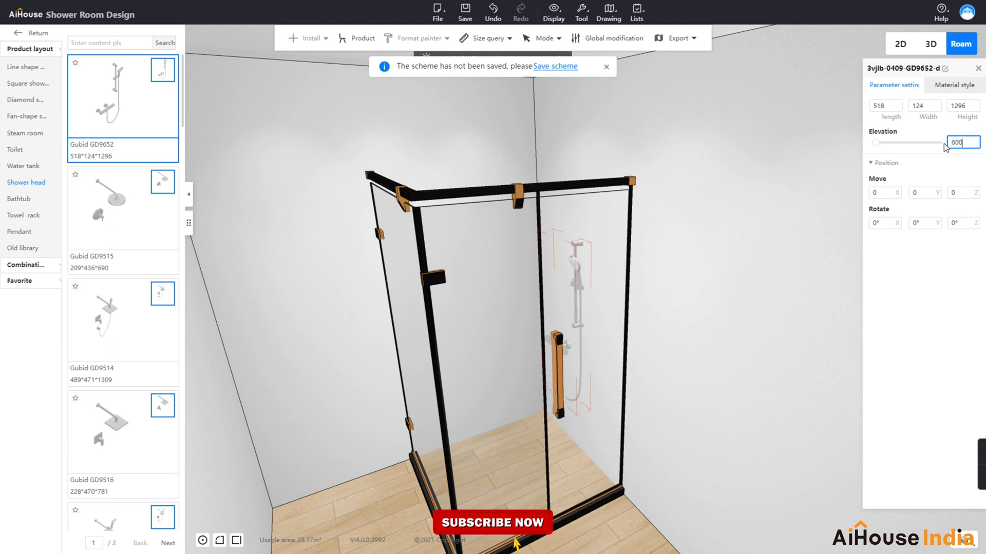
key("Return")
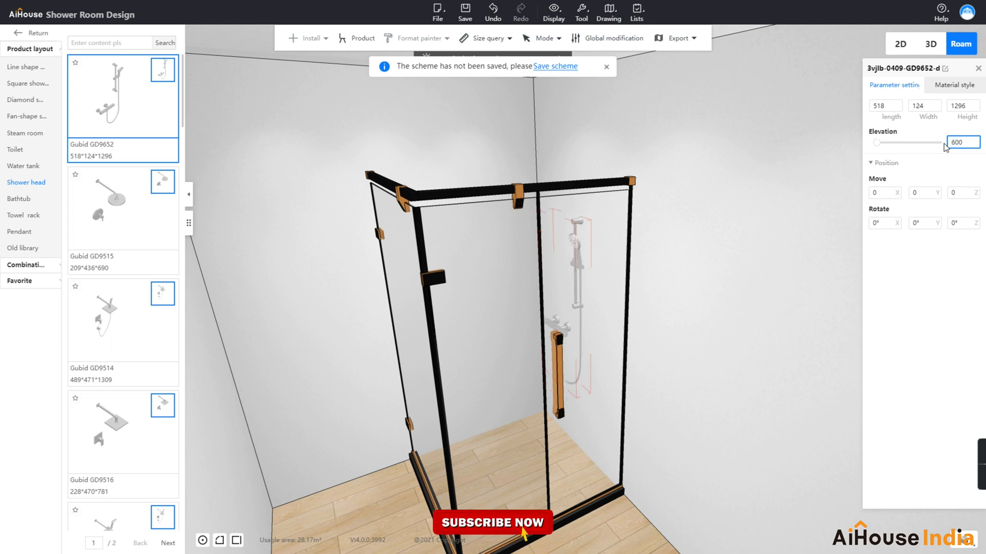
key("s")
key("d")
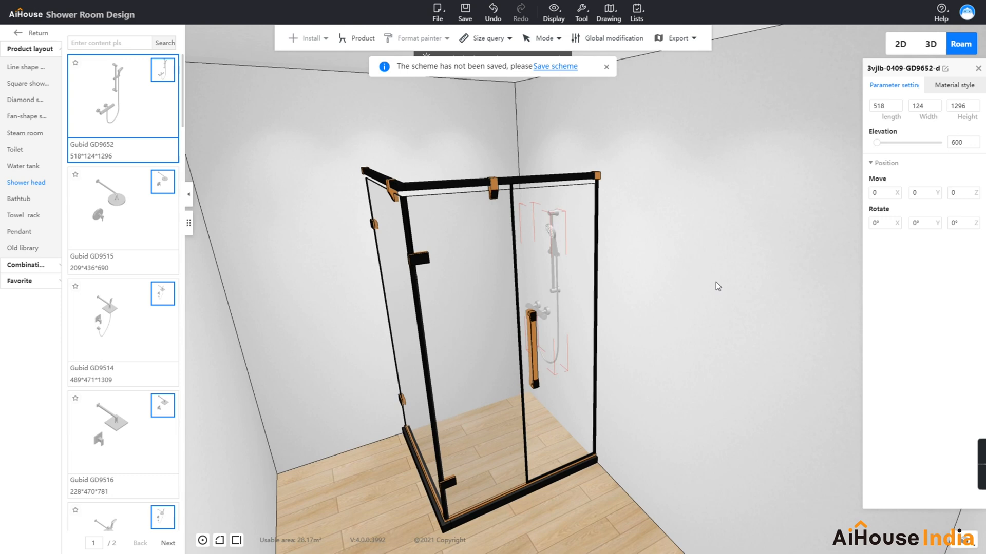
left_click(979, 70)
left_click_drag(691, 328, 669, 330)
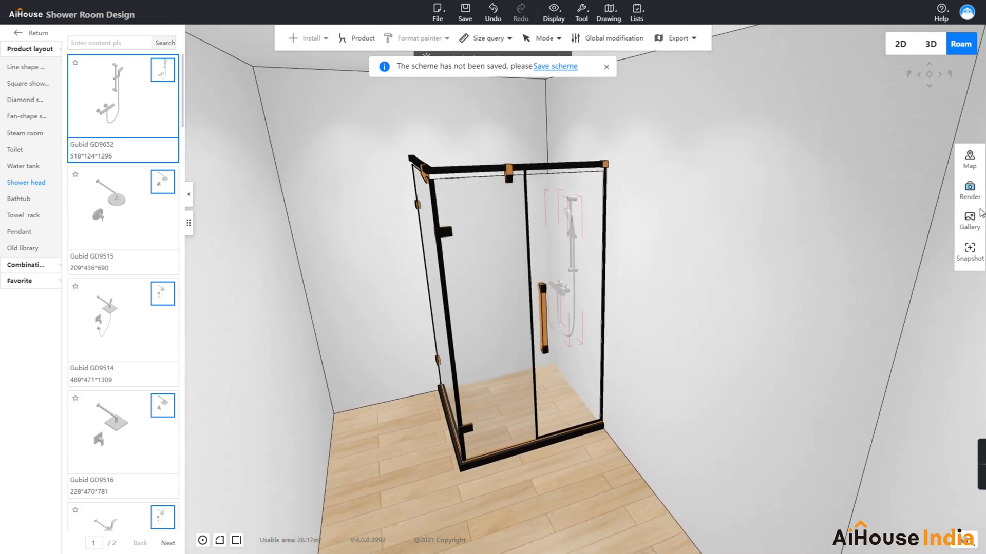
Save the scheme under the name "Shower Room"
key("ctrl+s")
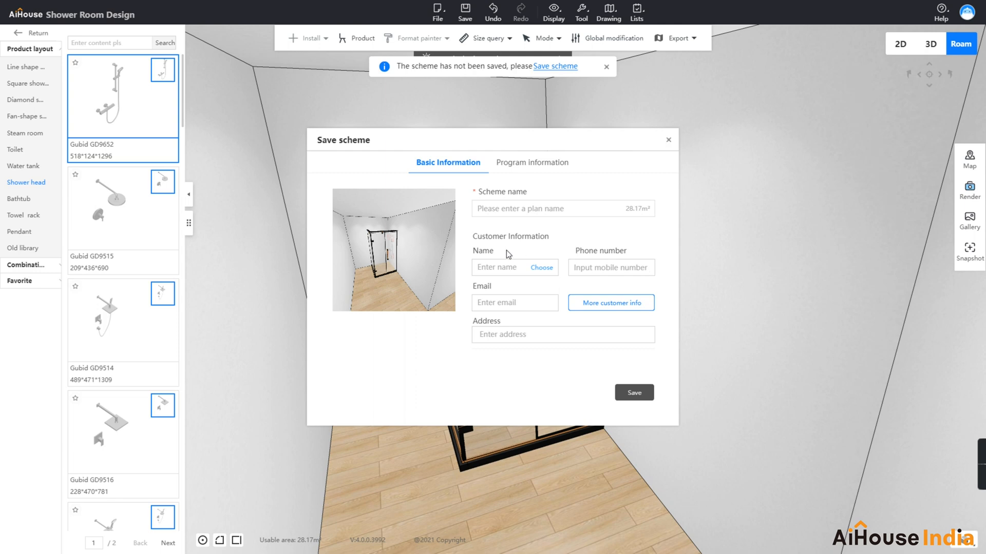
left_click(528, 211)
type("Shower Room")
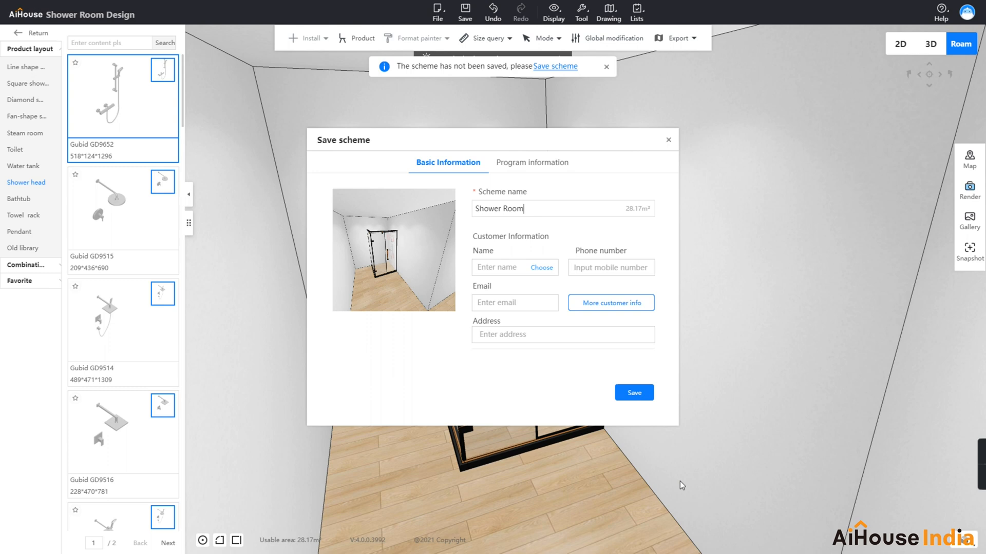
left_click(635, 394)
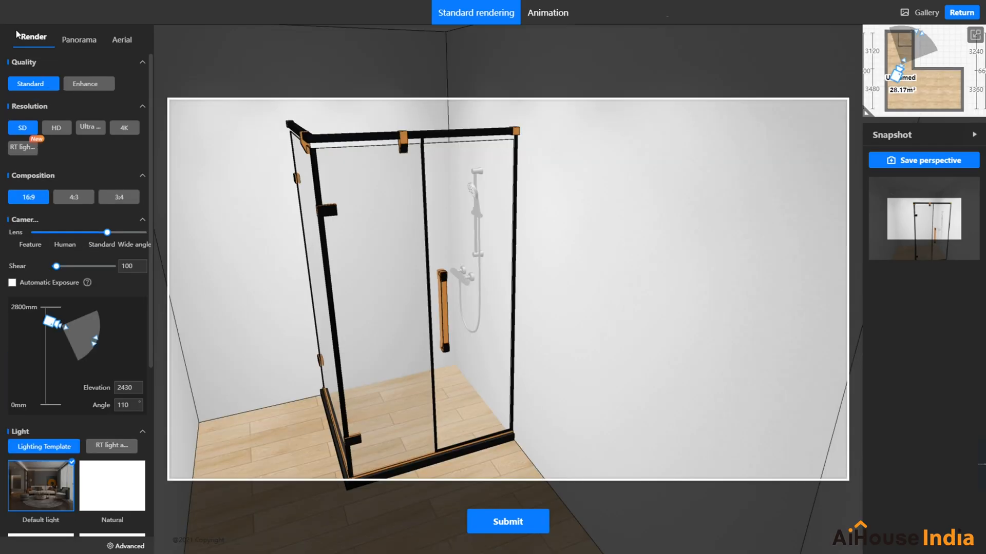
Frame the shower room head-on in the render view with a camera elevation of 1300
left_click_drag(677, 279, 656, 275)
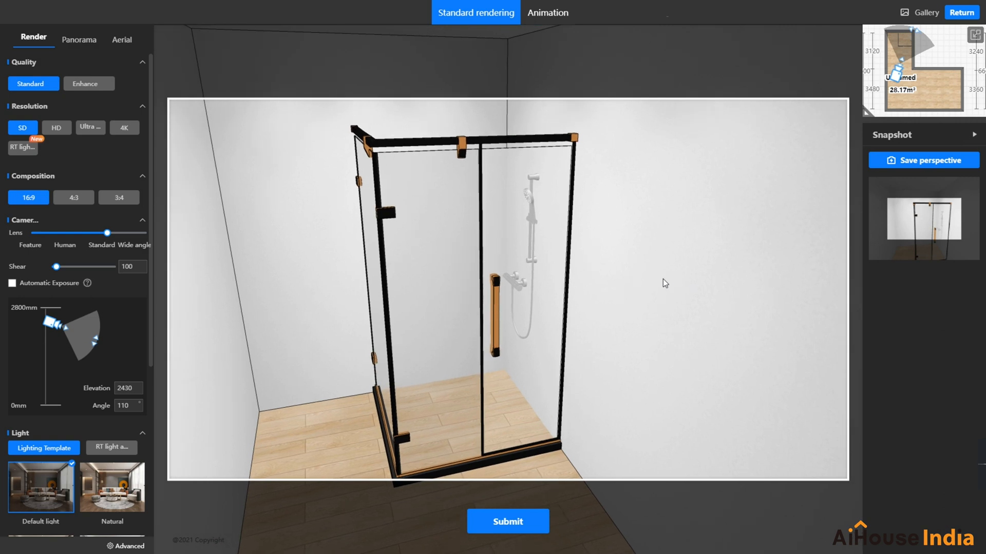
left_click(928, 206)
scroll(740, 325, "down", 5)
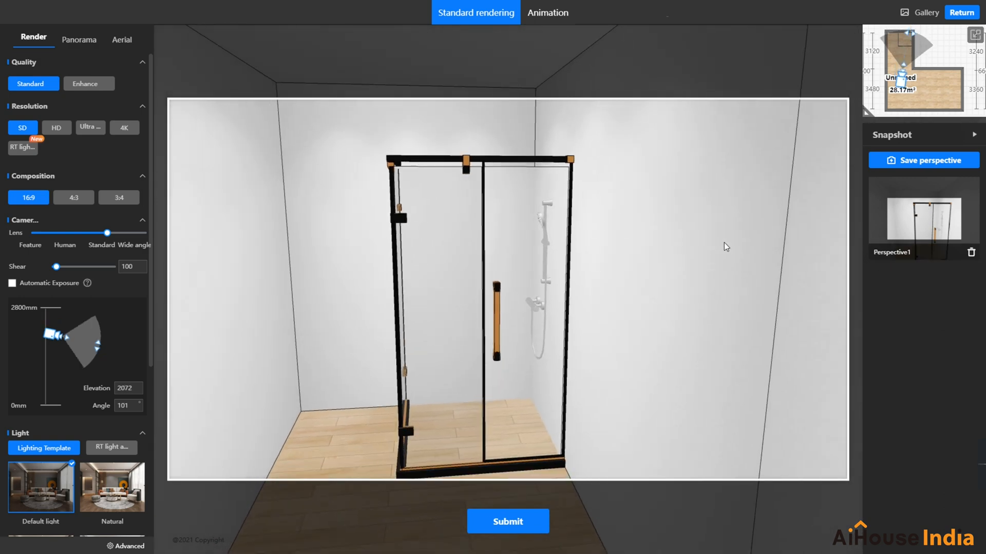
left_click_drag(736, 341, 725, 348)
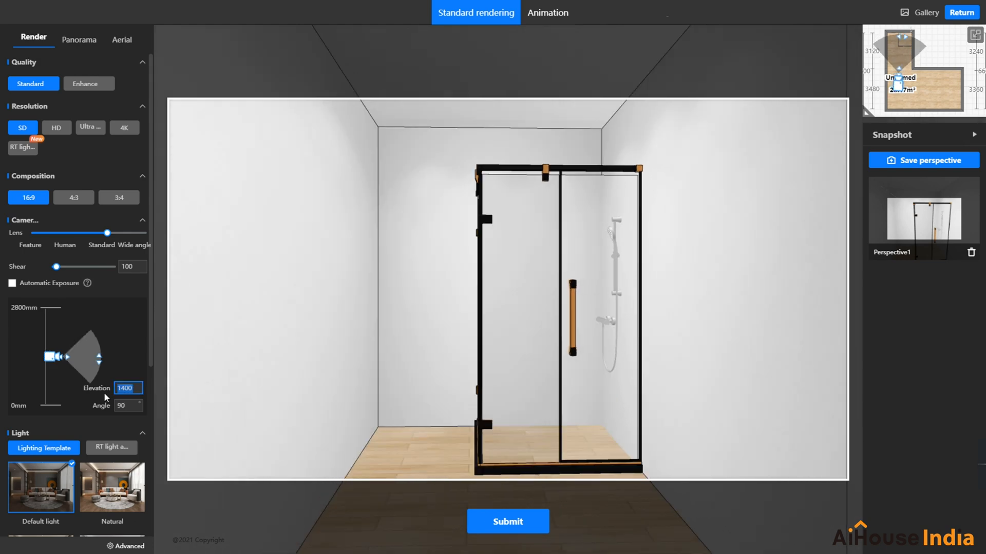
type("1300")
key("Return")
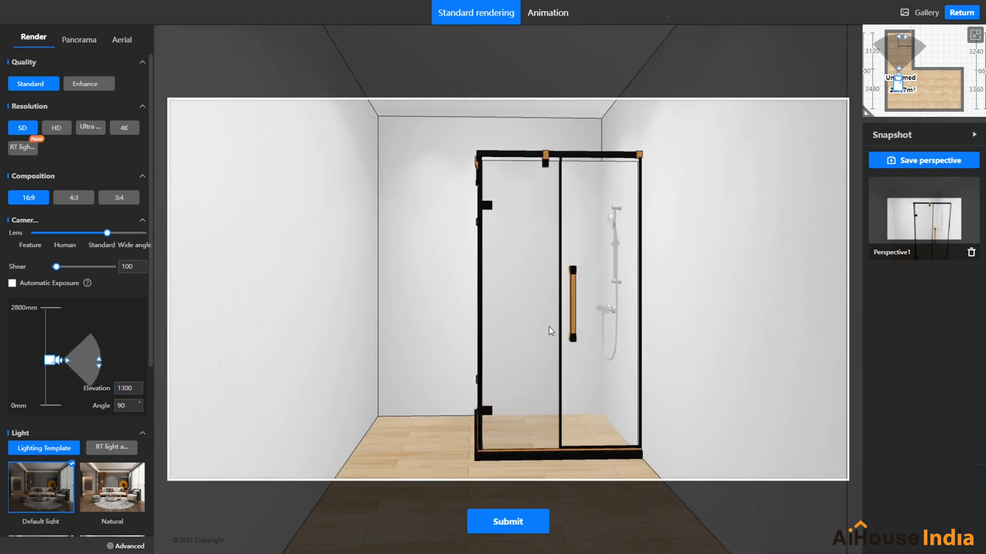
Save the head-on view as a perspective, delete the older saved perspective and return to the design
left_click(924, 161)
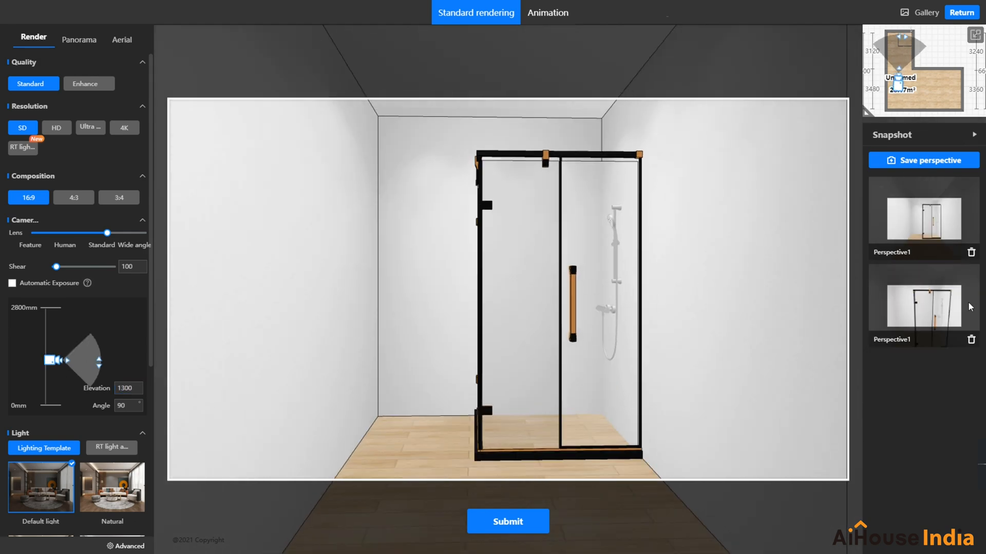
left_click(971, 340)
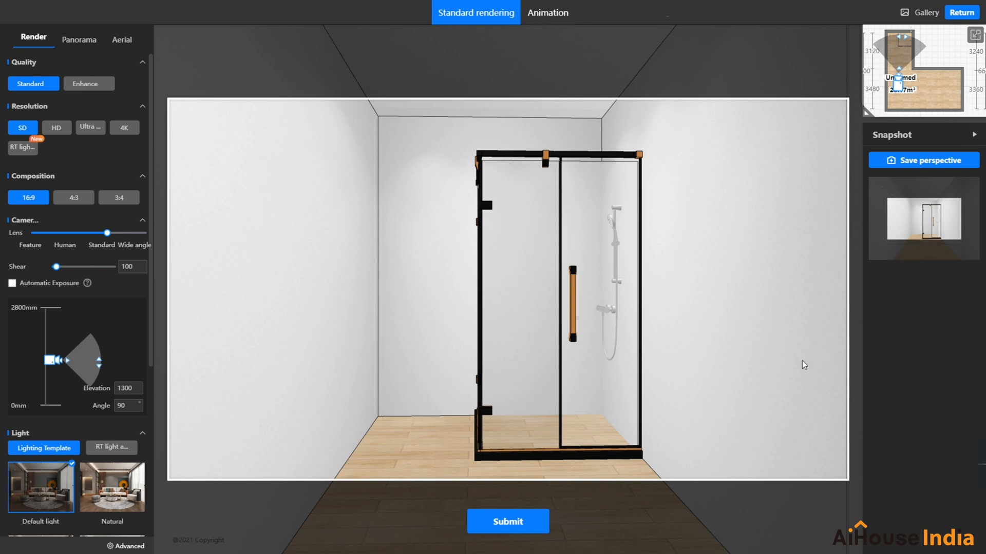
left_click(961, 12)
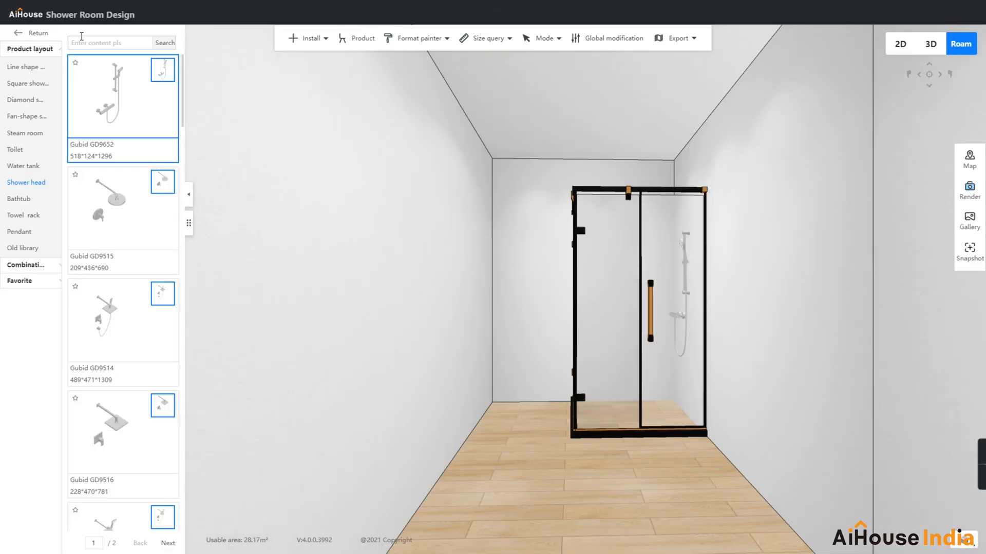
Lay the brown 1600*600 wood floor from the public material library across the room's floor, rotated 90°
left_click(16, 33)
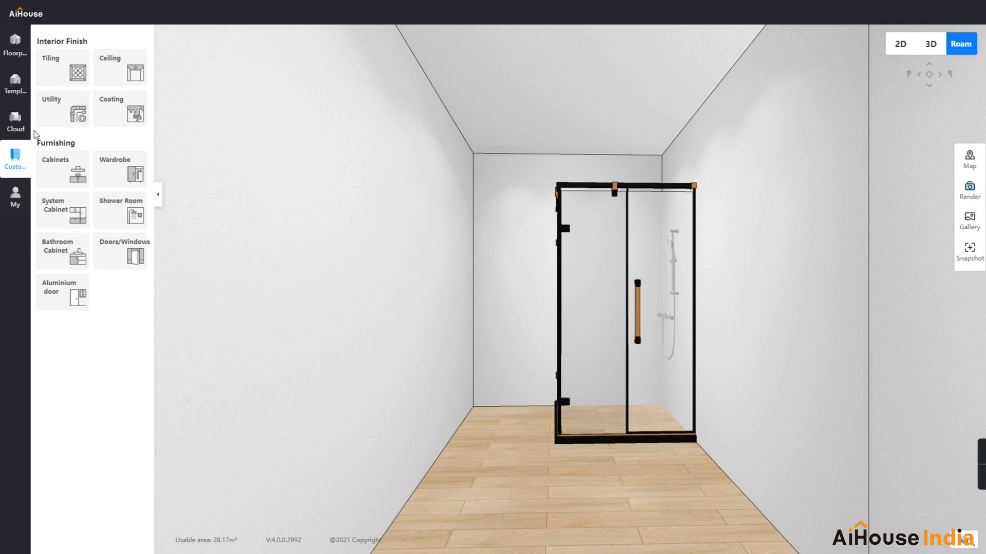
left_click(16, 123)
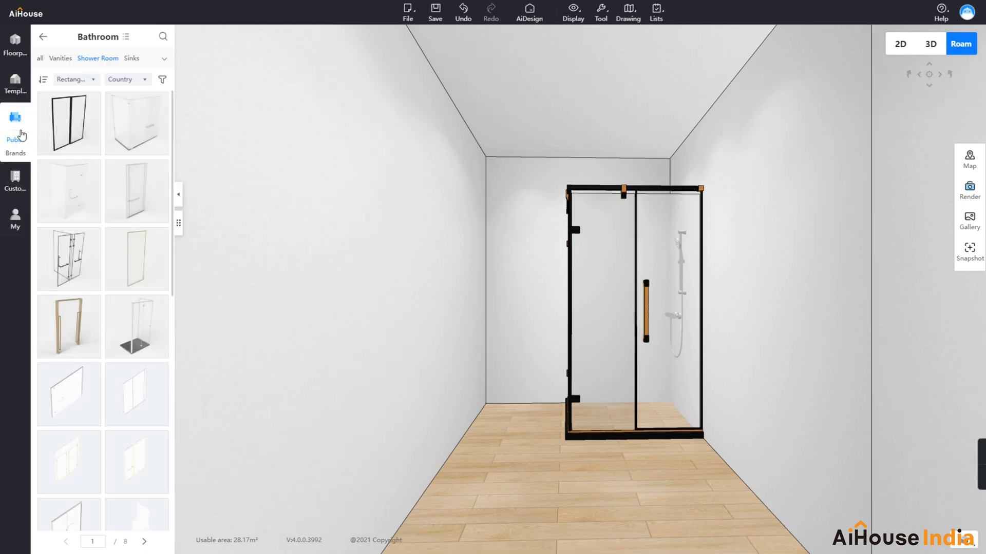
left_click(43, 37)
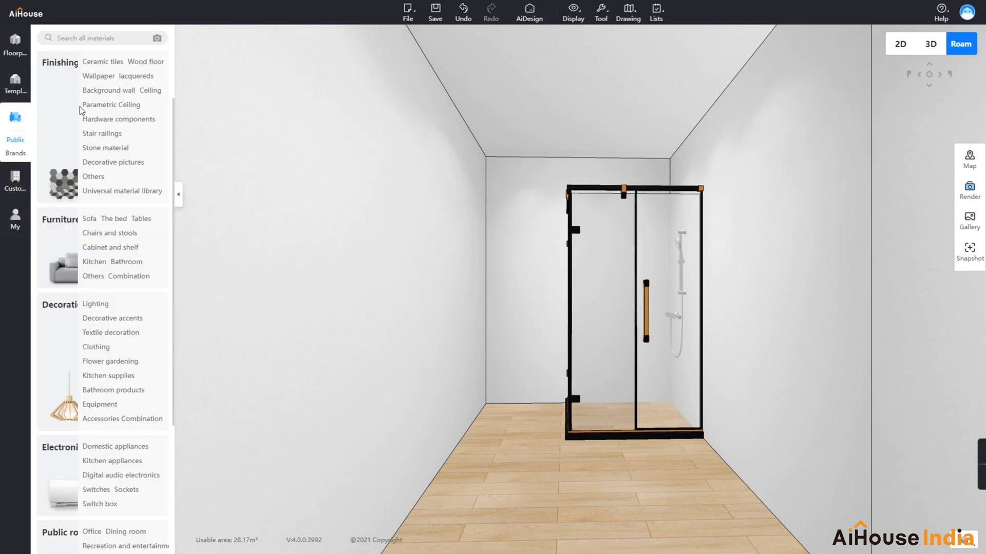
left_click(146, 91)
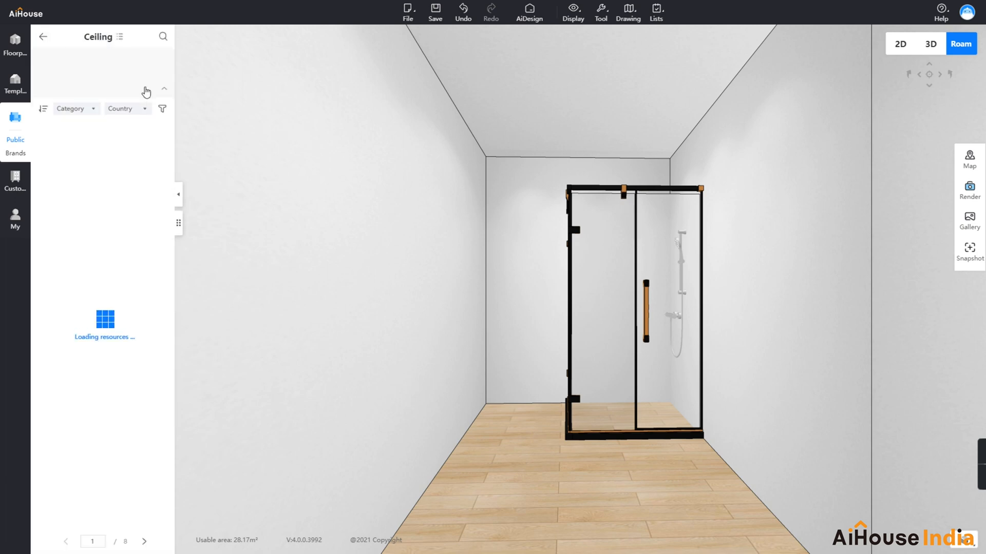
left_click(43, 37)
left_click(145, 62)
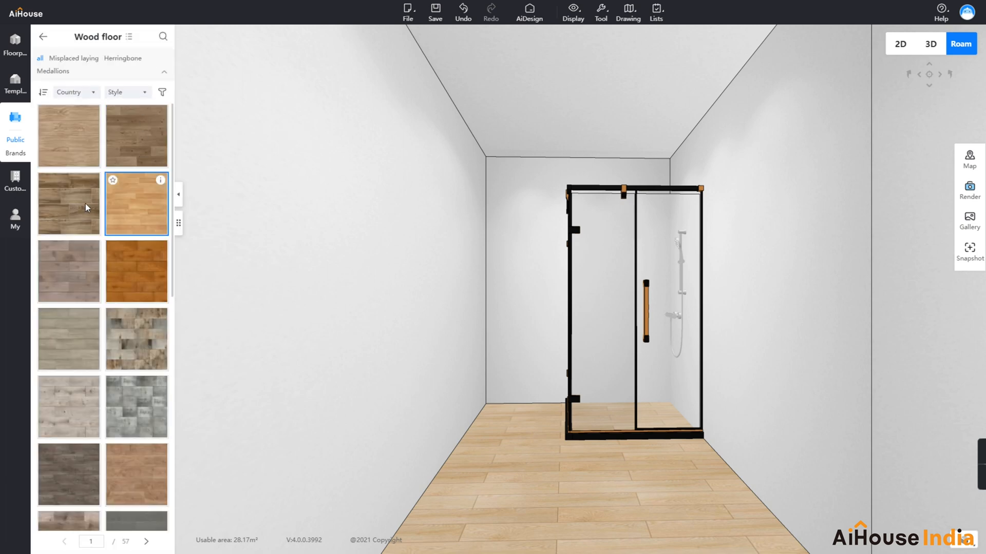
left_click_drag(67, 210, 479, 515)
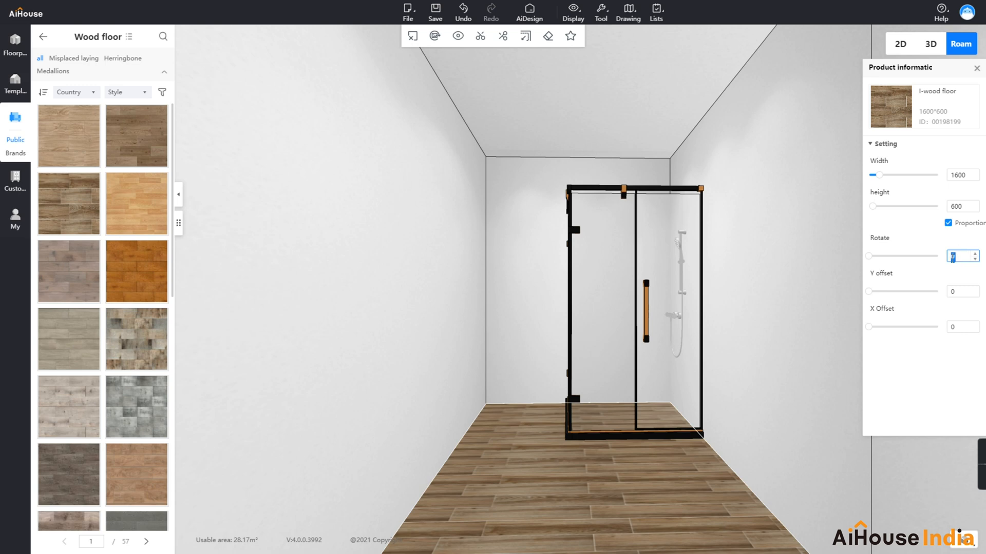
key("Return")
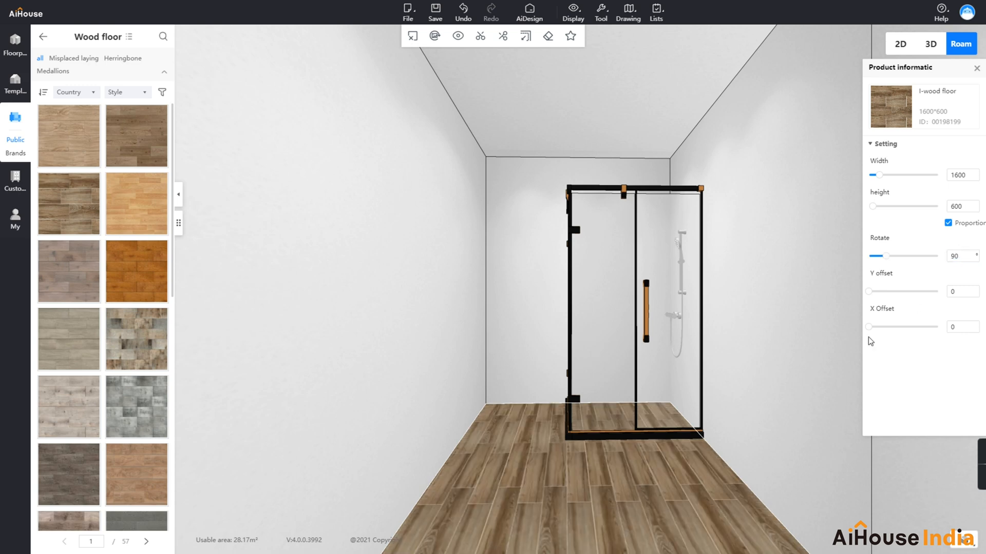
left_click(42, 36)
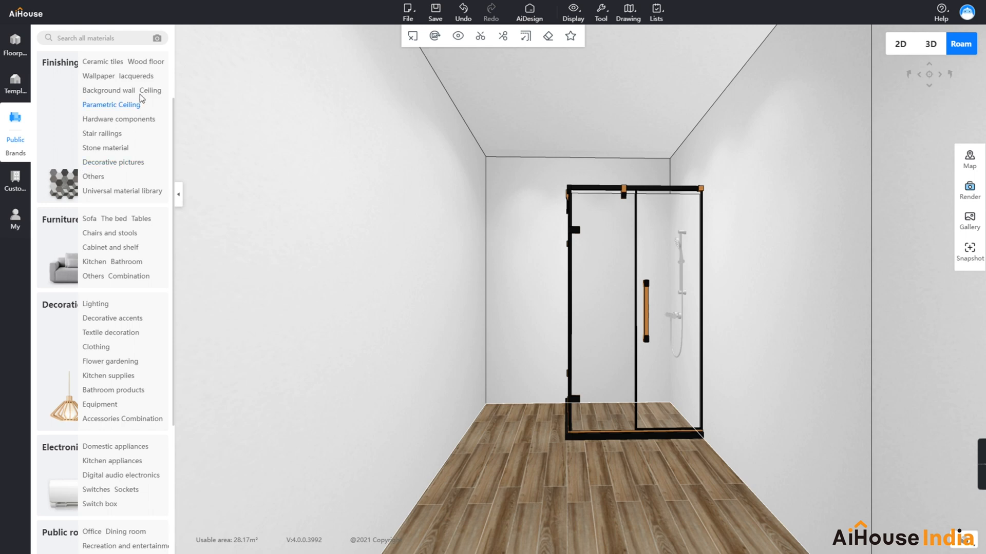
Cover the three visible walls with the dark grey Sandstone Khaki lacquer and the ceiling with the white textured lacquer
left_click(141, 76)
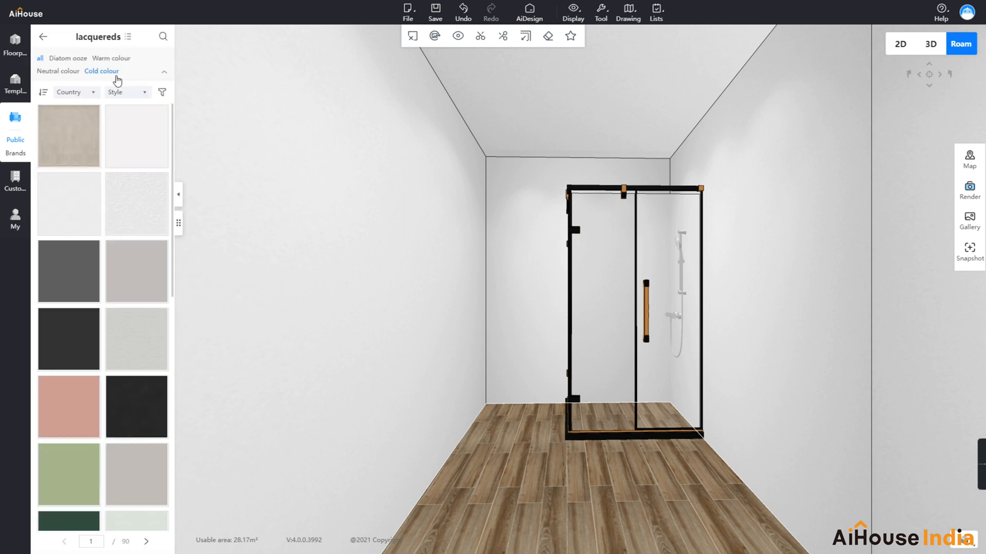
left_click_drag(75, 266, 242, 246)
left_click_drag(77, 277, 530, 208)
left_click_drag(77, 276, 803, 213)
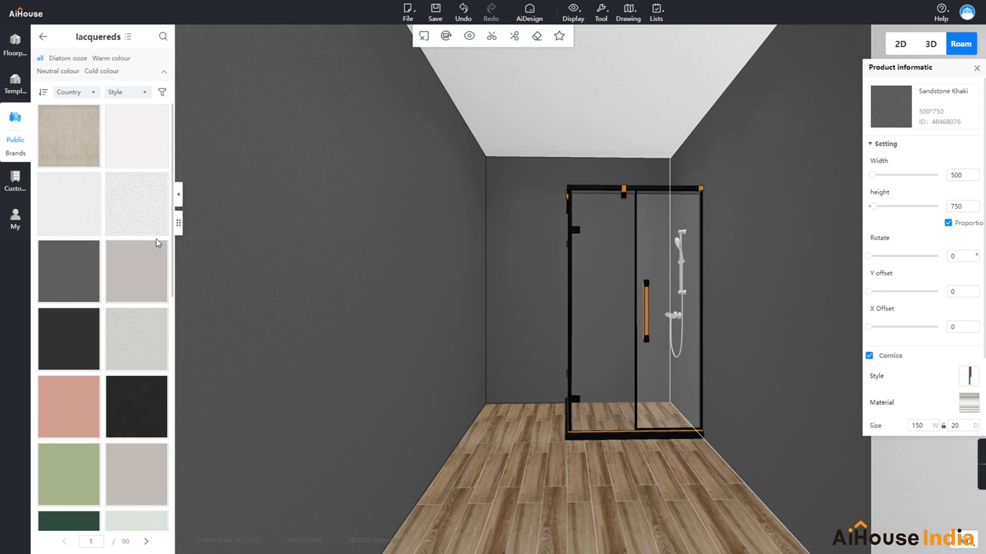
left_click_drag(147, 218, 563, 97)
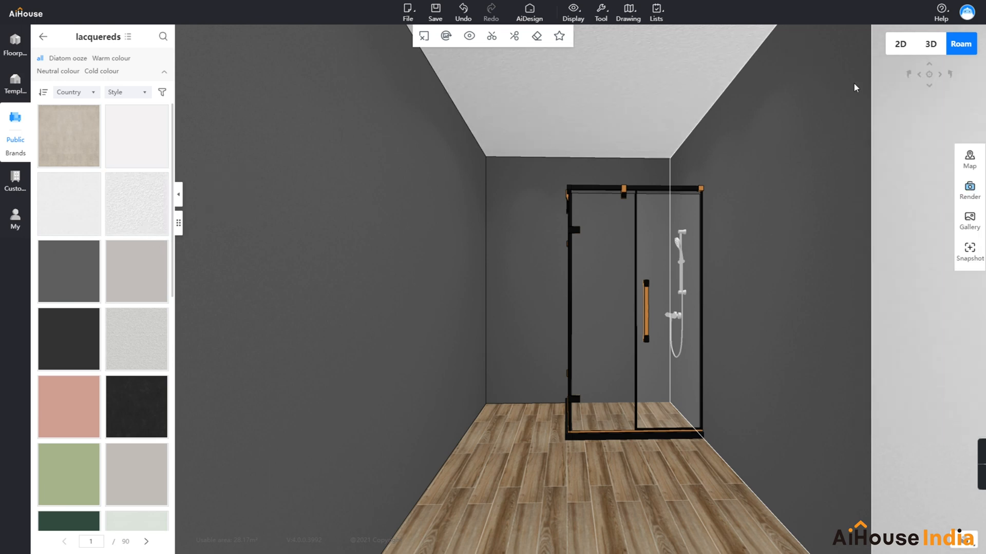
Set up a standard render at 4K resolution with the Warm light lighting template
left_click(974, 191)
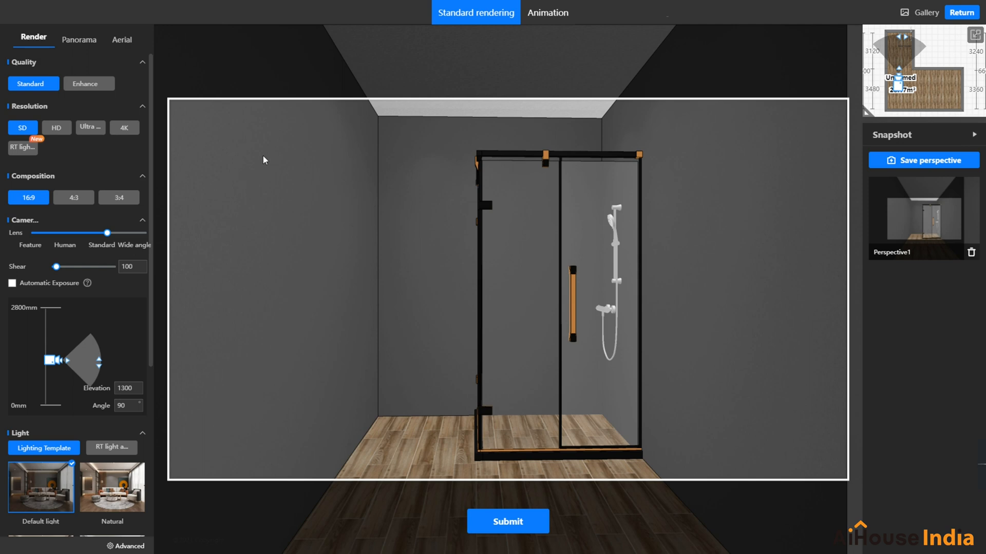
left_click(121, 128)
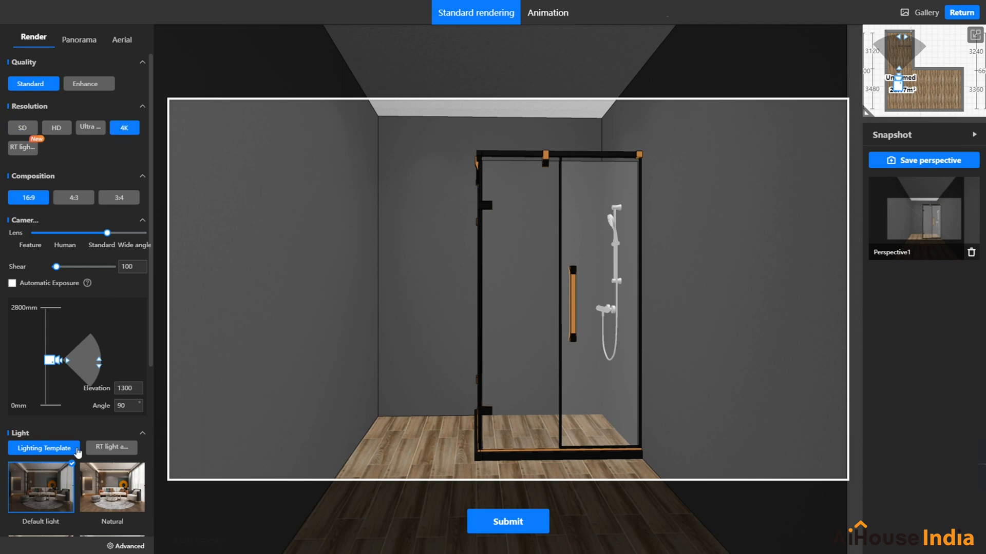
scroll(129, 339, "down", 3)
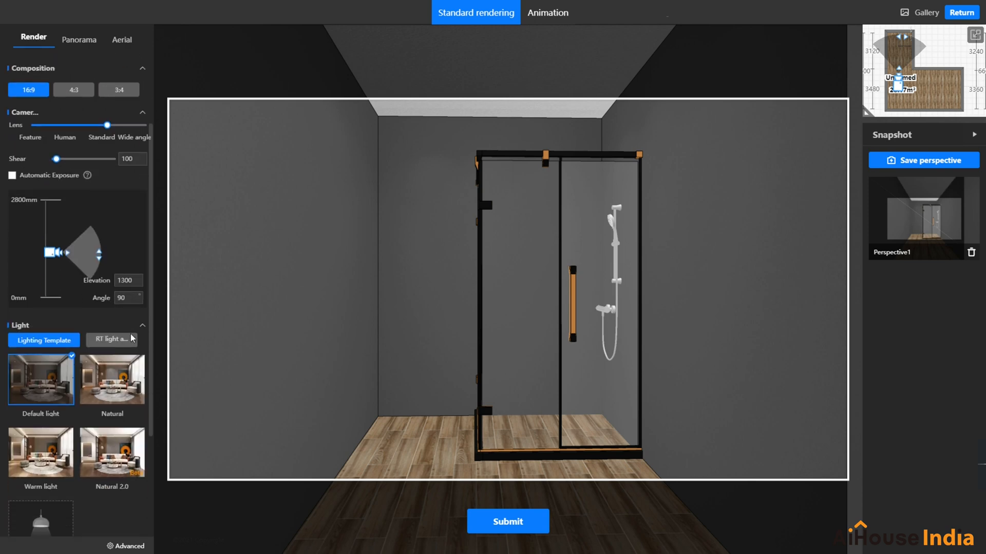
scroll(126, 344, "up", 3)
scroll(84, 483, "down", 2)
left_click(41, 482)
left_click_drag(156, 285, 154, 414)
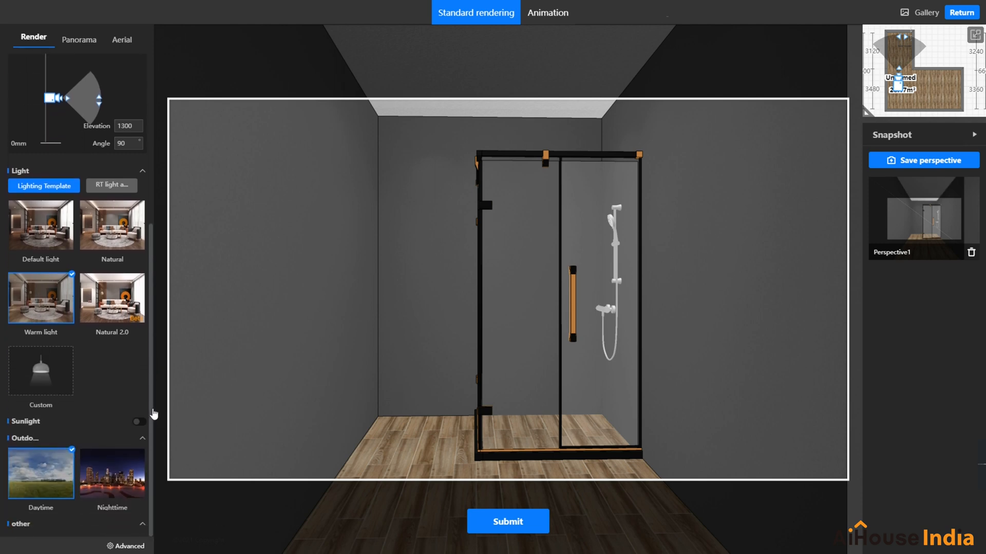
Switch to the enlarged floor plan and place a custom fill light board in the narrow part of the room, just in front of the shower
left_click(975, 35)
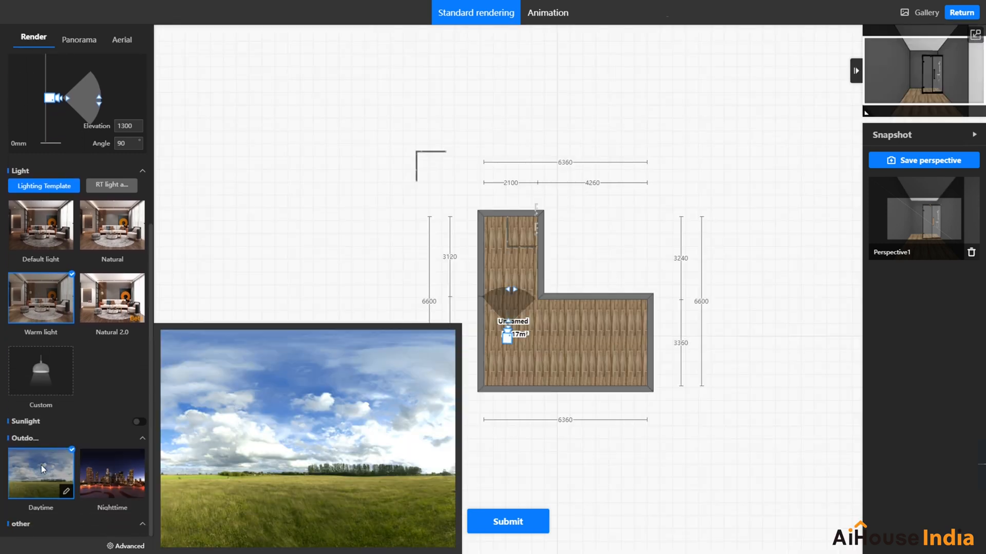
left_click(54, 356)
left_click(116, 92)
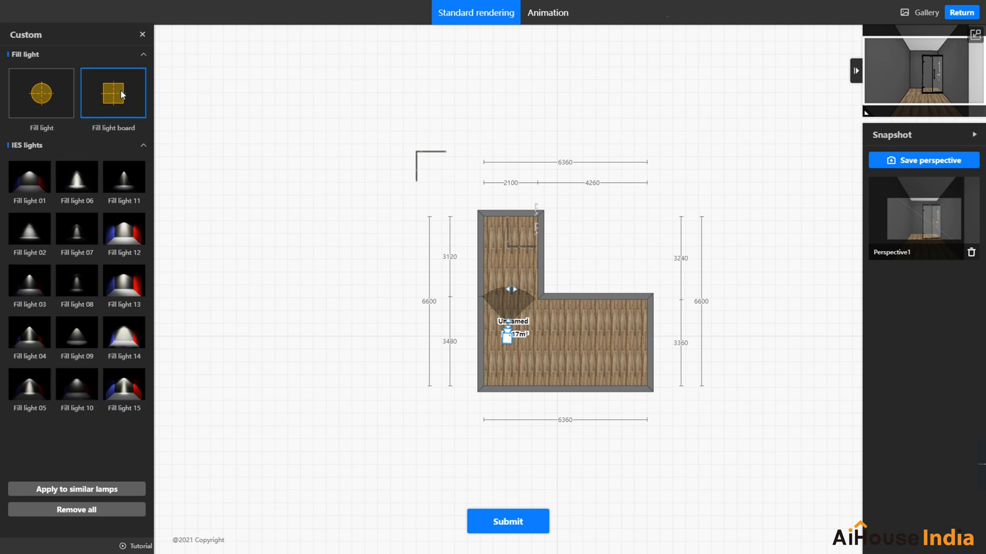
left_click(517, 278)
left_click_drag(516, 278, 512, 261)
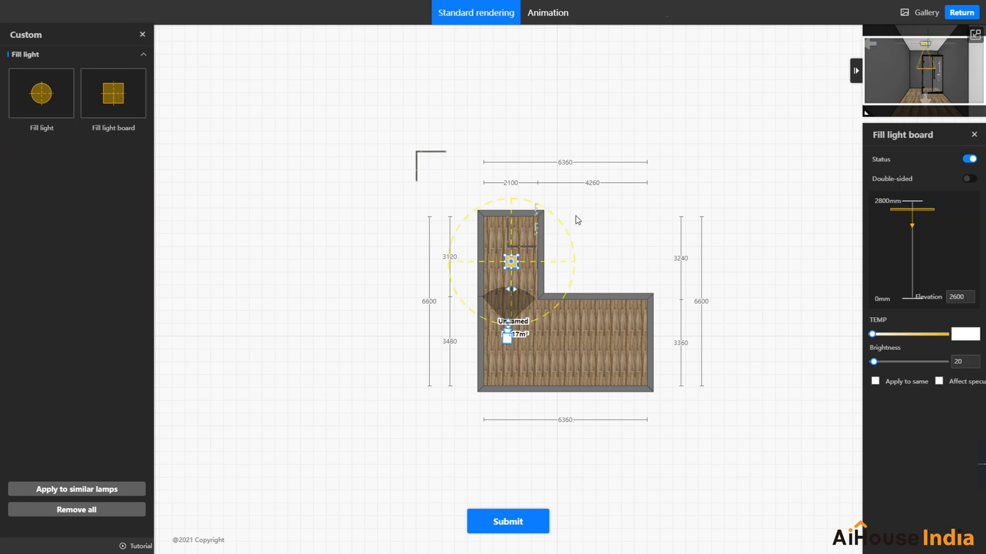
Enlarge the fill light board to about 1430 by 1430, then widen it slightly and position it between the shower enclosure and the camera
scroll(578, 215, "up", 1)
scroll(578, 214, "up", 1)
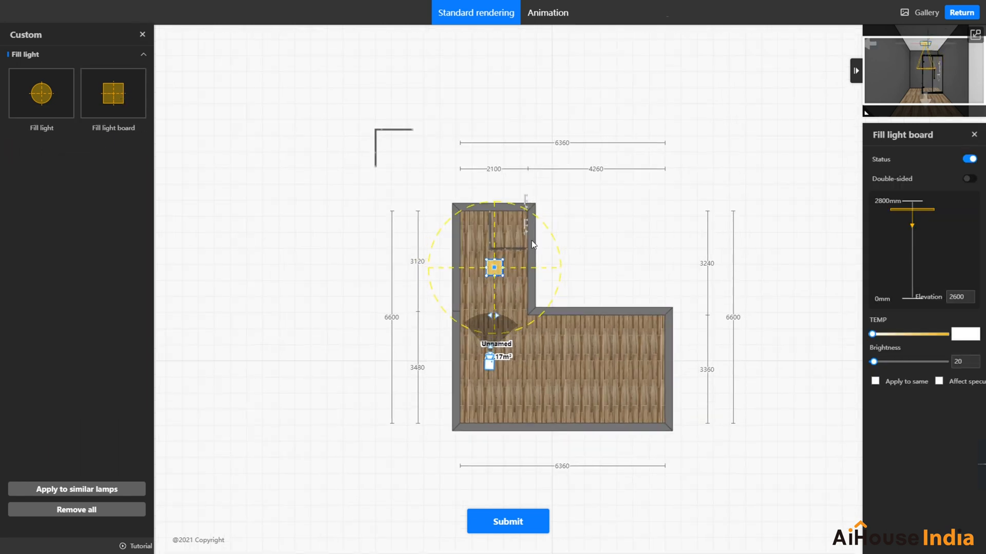
left_click_drag(504, 260, 534, 230)
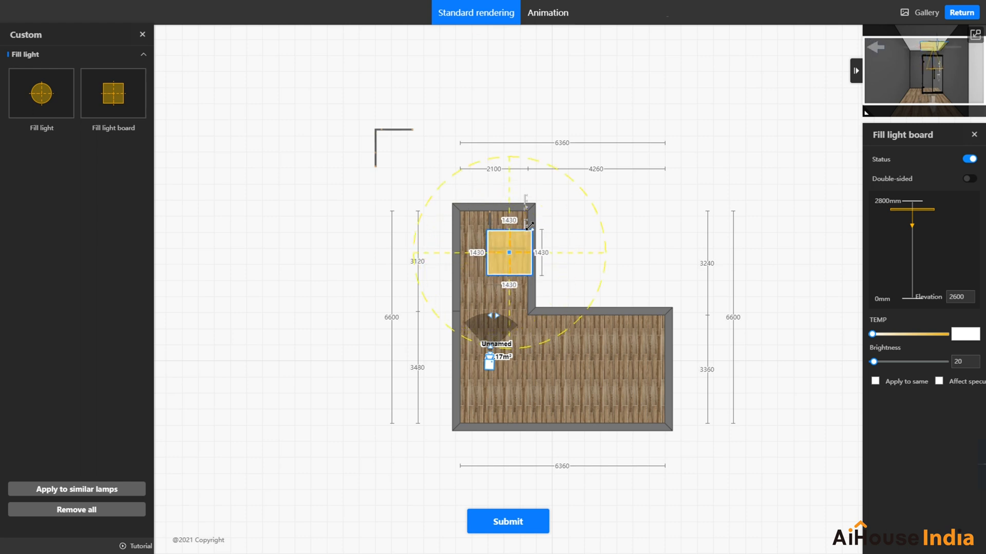
left_click_drag(511, 262, 496, 284)
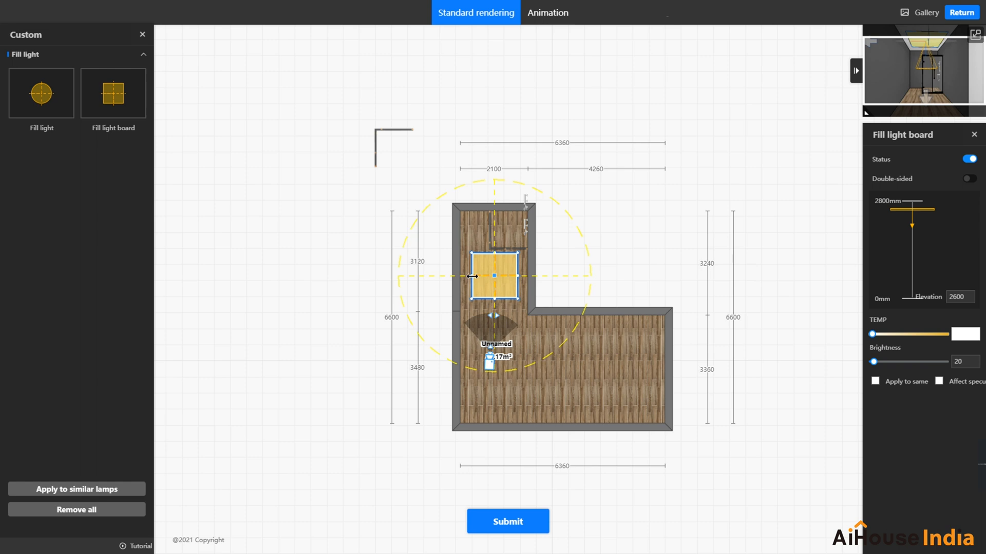
left_click_drag(523, 276, 516, 294)
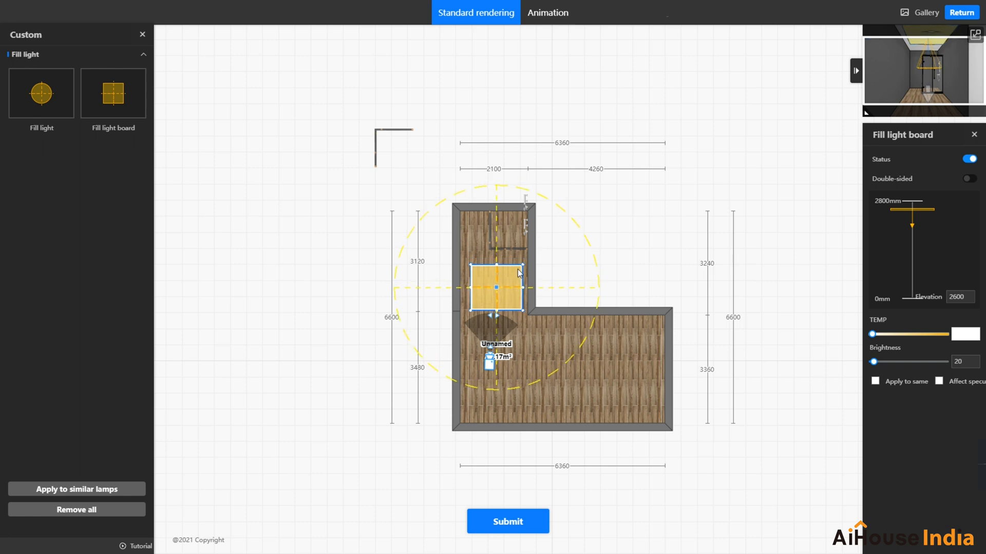
Return to the enlarged camera view, close the fill light board's settings and submit the render
left_click(975, 34)
left_click(974, 135)
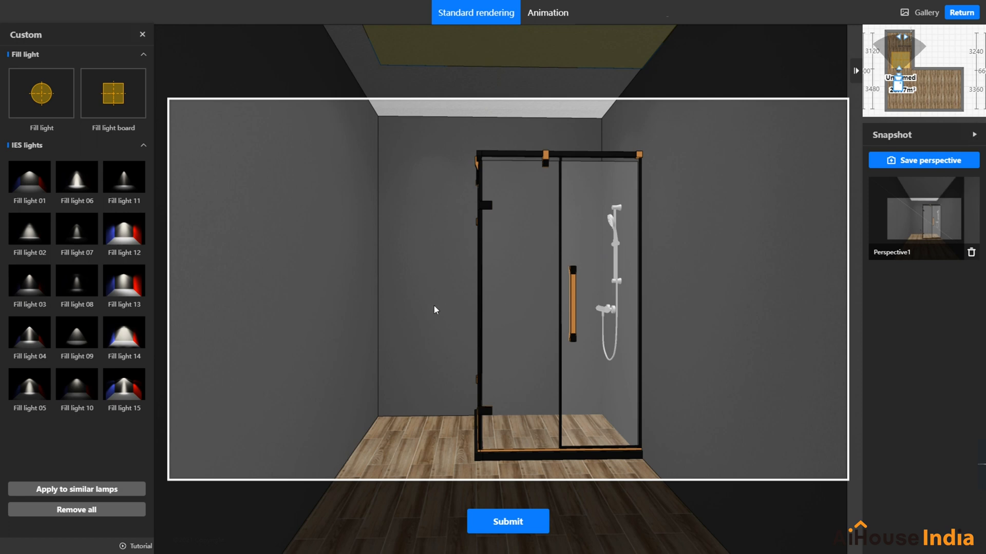
left_click(519, 522)
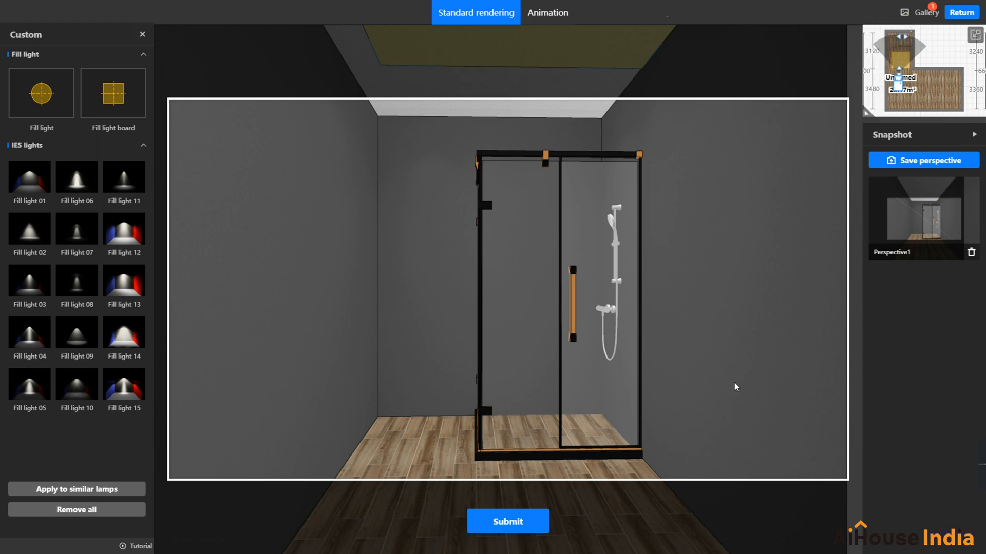
Open the render gallery and view the newest Shower Room image
left_click(923, 17)
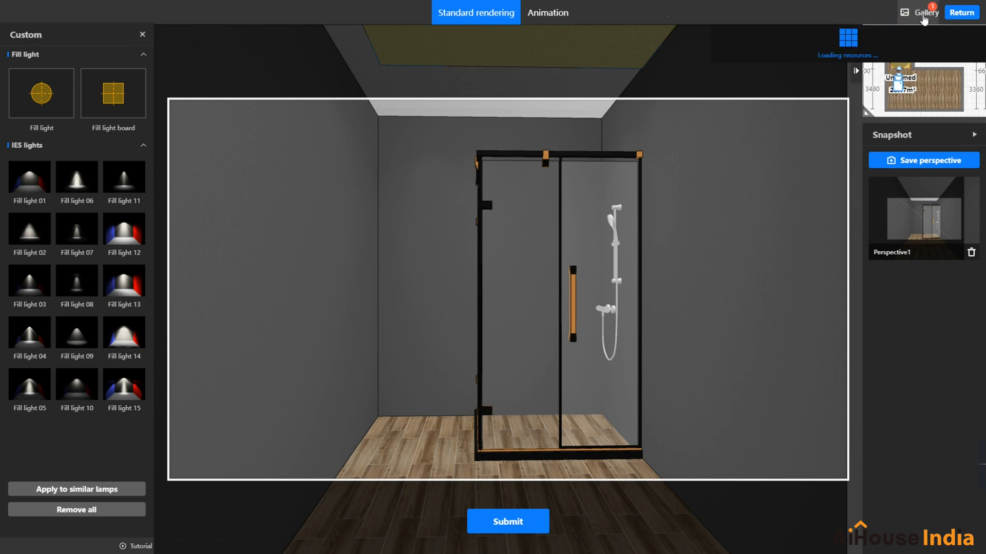
left_click(924, 15)
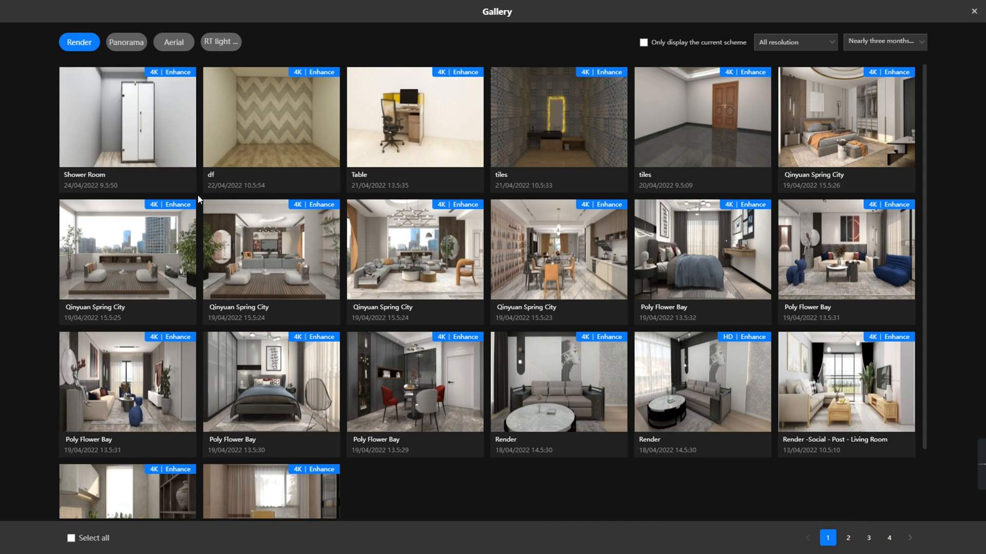
left_click(176, 112)
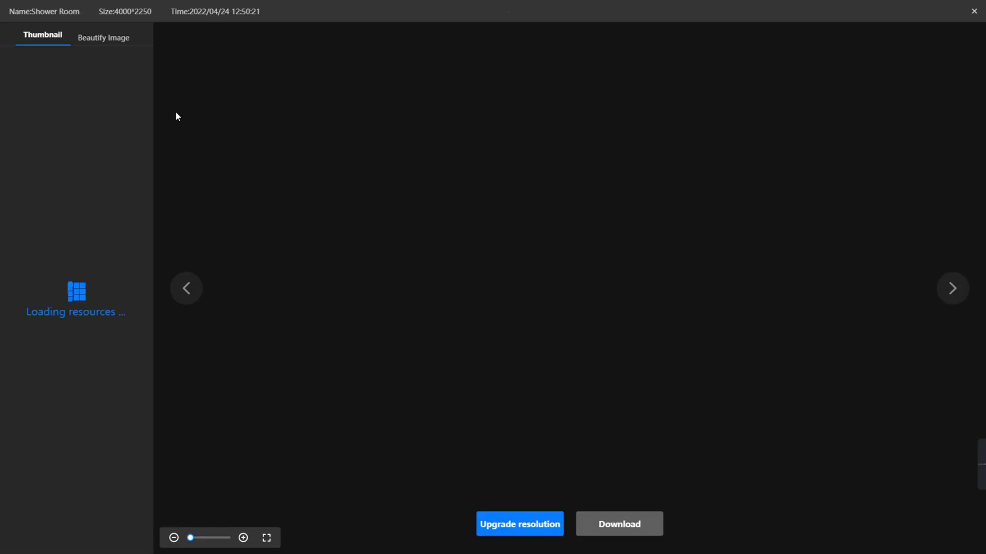